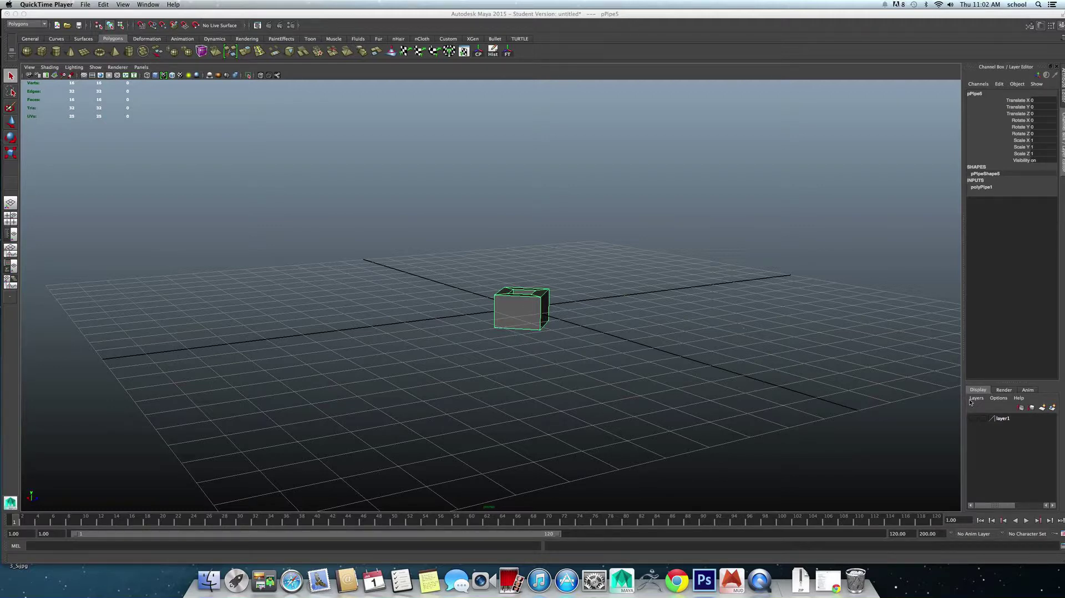
Rotate the pipe to exactly 90° on Z and 45° on Y in the Channel Box.
{"action": "left_click", "coordinate": [973, 421]}
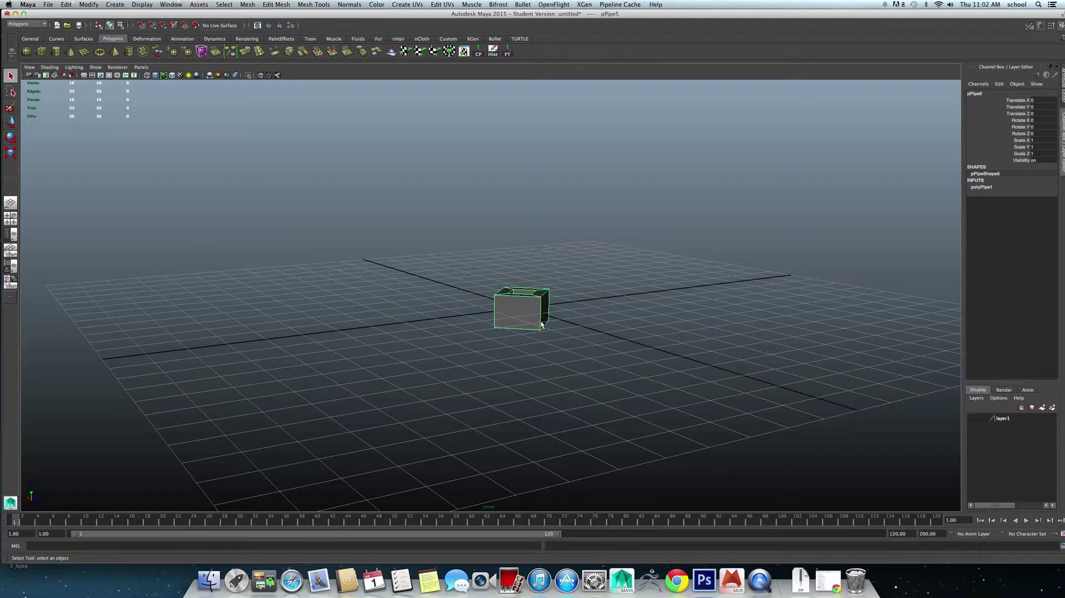
{"action": "mouse_move", "coordinate": [545, 339]}
{"action": "left_mouse_down", "text": "alt"}
{"action": "mouse_move", "coordinate": [500, 354]}
{"action": "mouse_move", "coordinate": [516, 341]}
{"action": "left_mouse_up", "text": "alt"}
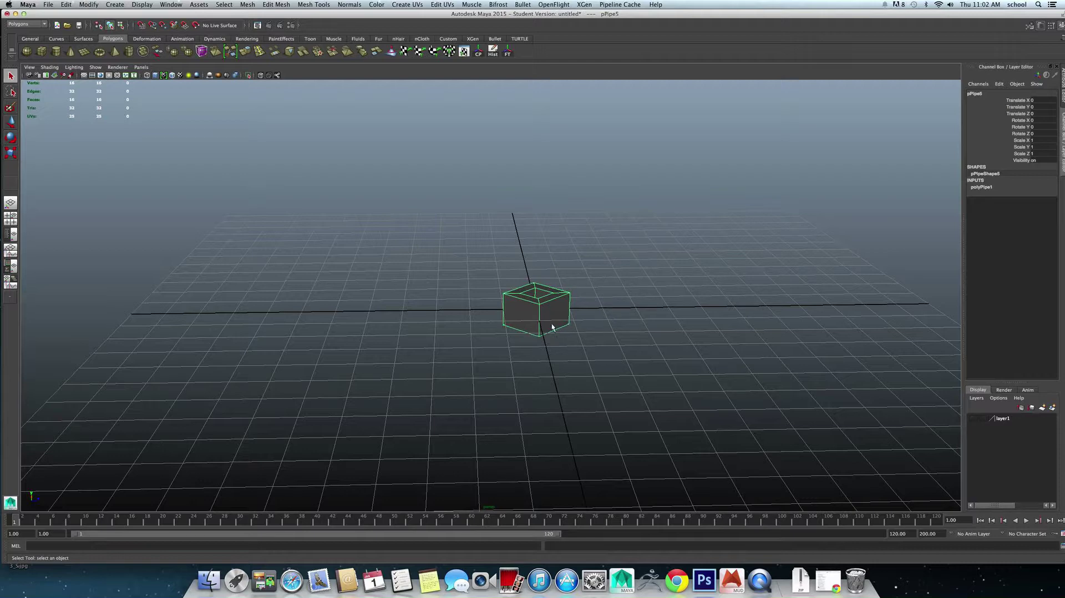
{"action": "mouse_move", "coordinate": [554, 335]}
{"action": "left_mouse_down", "text": "alt"}
{"action": "mouse_move", "coordinate": [558, 358]}
{"action": "mouse_move", "coordinate": [559, 320]}
{"action": "left_mouse_up", "text": "alt"}
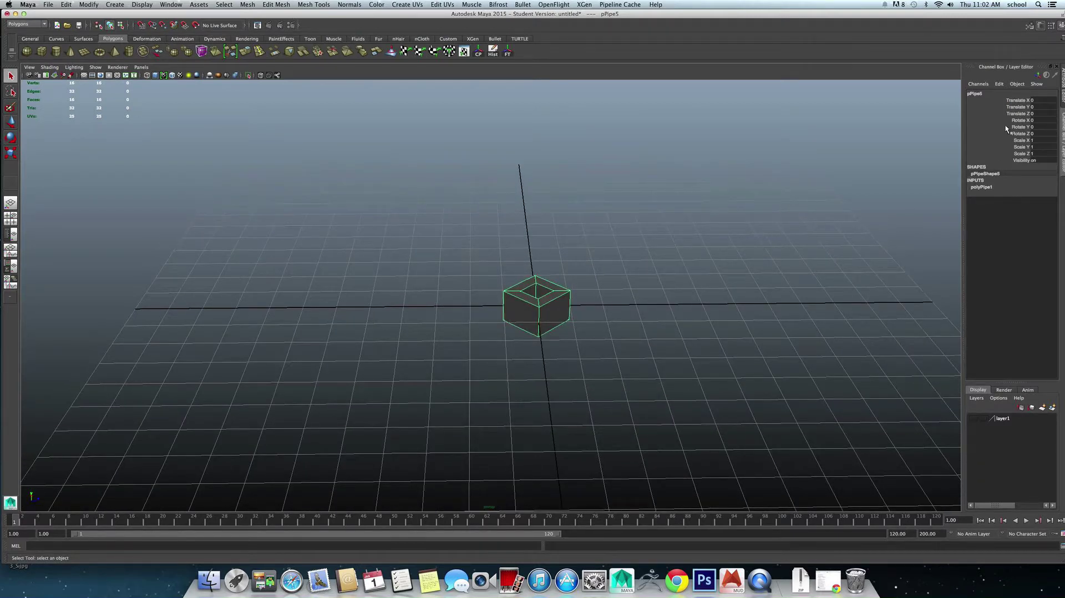
{"action": "key", "text": "e"}
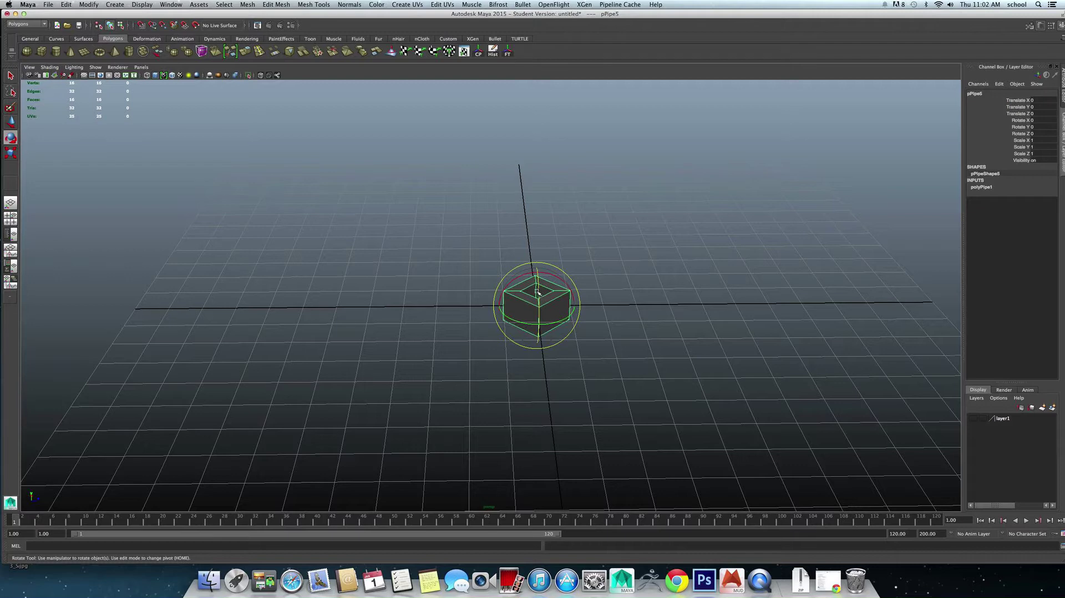
{"action": "left_click_drag", "start_coordinate": [538, 293], "coordinate": [792, 194]}
{"action": "double_click", "coordinate": [1042, 133]}
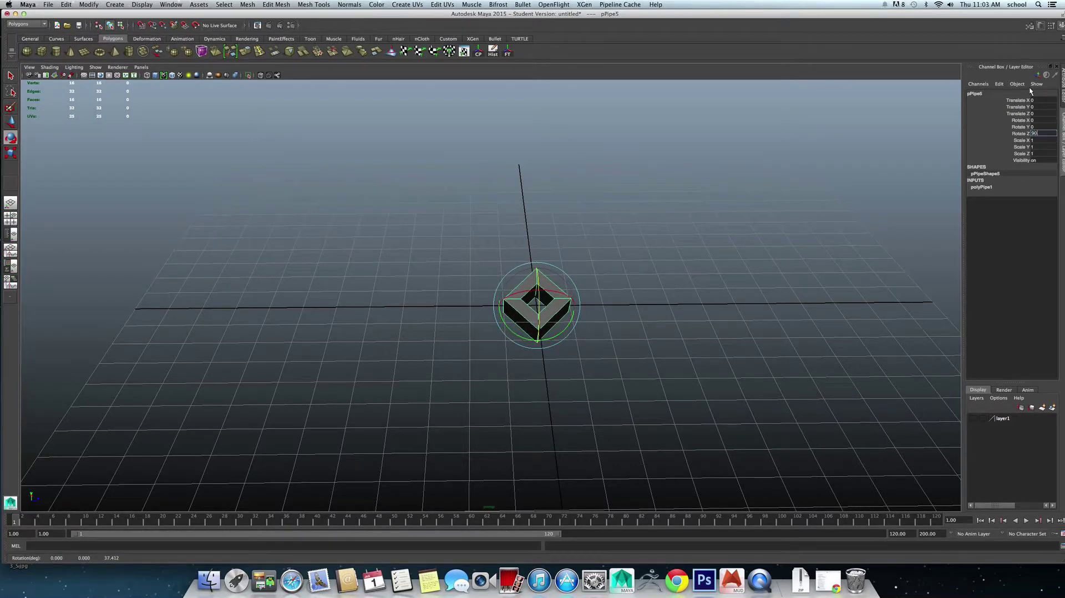
{"action": "key", "text": "Return"}
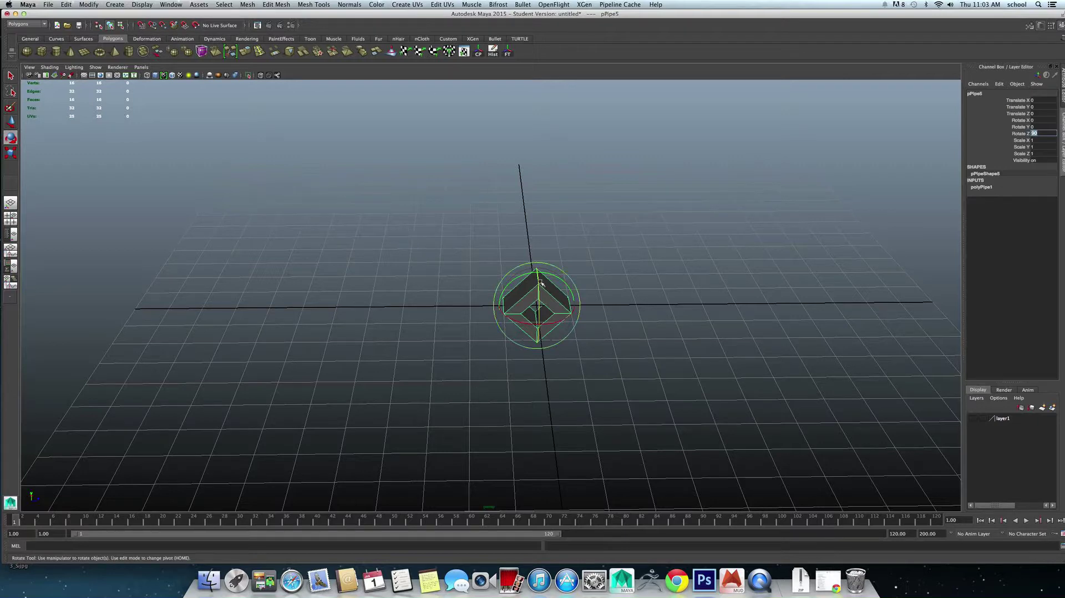
{"action": "left_click_drag", "start_coordinate": [524, 273], "coordinate": [515, 292]}
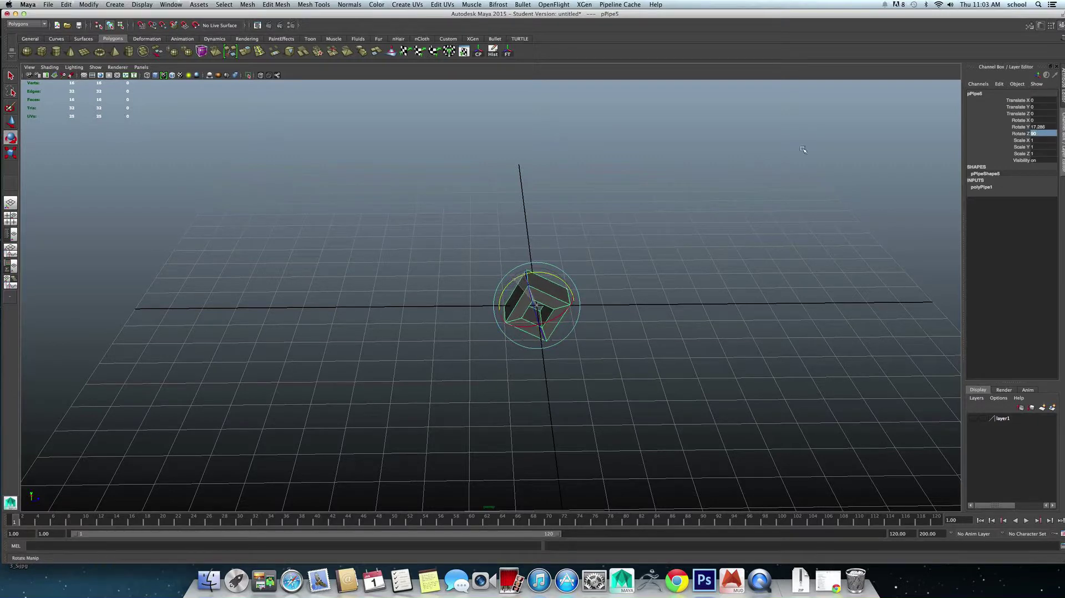
{"action": "left_click", "coordinate": [1042, 127]}
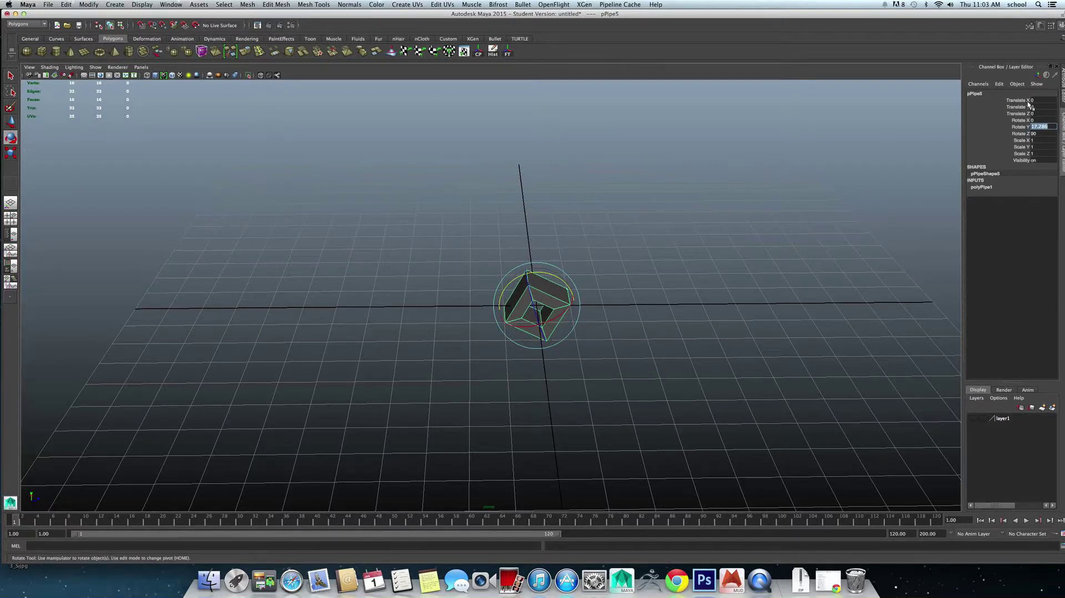
{"action": "type", "text": "45"}
{"action": "key", "text": "Return"}
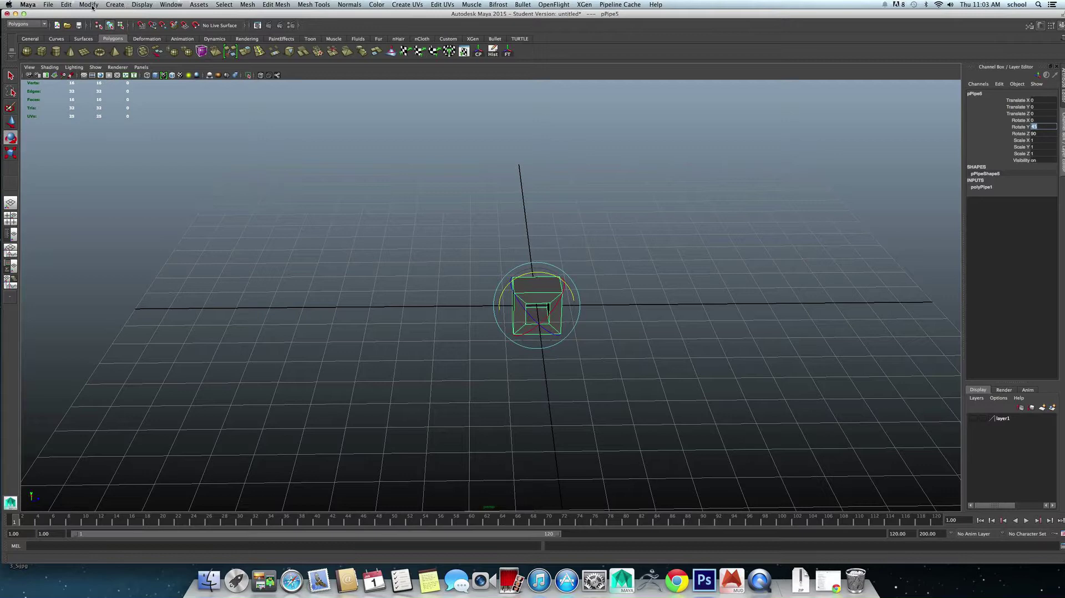
{"action": "left_click", "coordinate": [92, 7]}
Freeze the pipe's rotation, then scale it up and flatten it along X.
{"action": "left_click", "coordinate": [100, 34]}
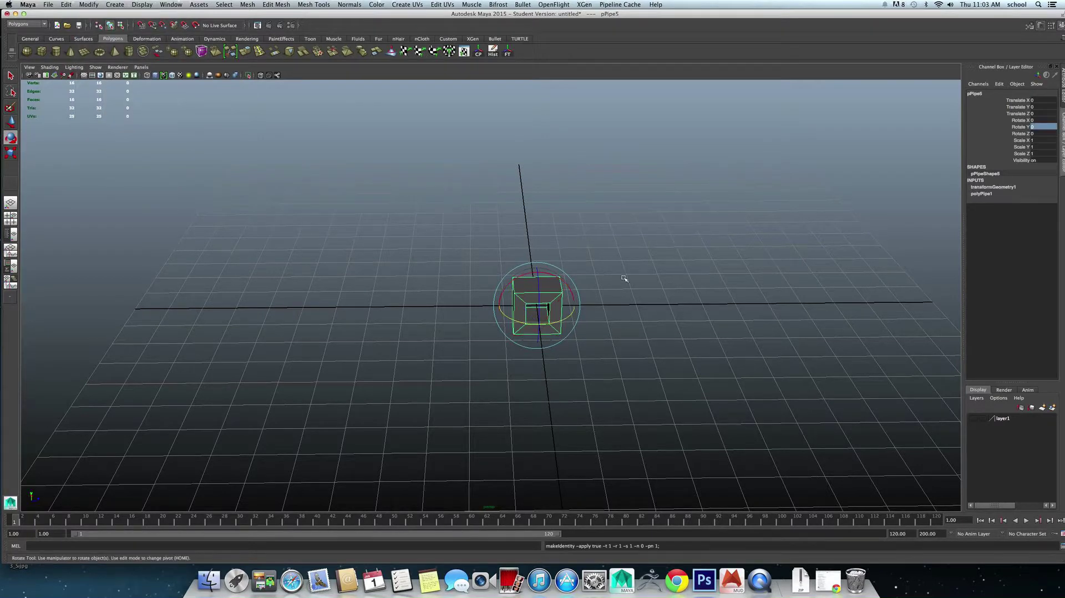
{"action": "mouse_move", "coordinate": [593, 330]}
{"action": "left_mouse_down", "text": "alt"}
{"action": "mouse_move", "coordinate": [613, 295]}
{"action": "mouse_move", "coordinate": [604, 314]}
{"action": "mouse_move", "coordinate": [581, 310]}
{"action": "mouse_move", "coordinate": [706, 274]}
{"action": "mouse_move", "coordinate": [623, 326]}
{"action": "mouse_move", "coordinate": [598, 312]}
{"action": "mouse_move", "coordinate": [608, 321]}
{"action": "mouse_move", "coordinate": [588, 338]}
{"action": "mouse_move", "coordinate": [599, 344]}
{"action": "mouse_move", "coordinate": [609, 327]}
{"action": "left_mouse_up", "text": "alt"}
{"action": "key", "text": "r"}
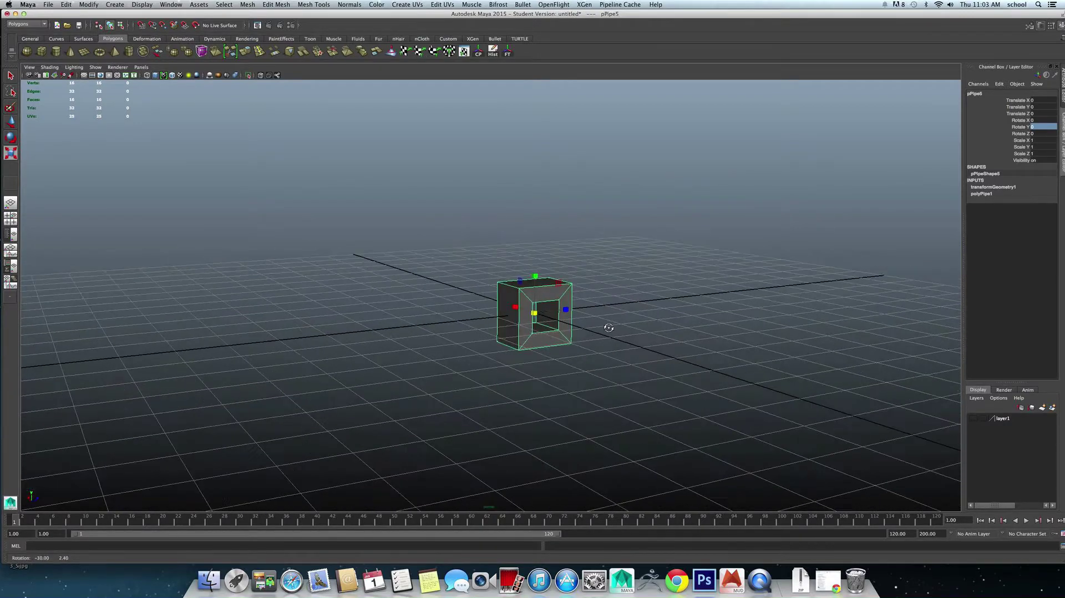
{"action": "left_click_drag", "start_coordinate": [535, 314], "coordinate": [721, 304]}
{"action": "mouse_move", "coordinate": [502, 331]}
{"action": "left_mouse_down", "text": "alt"}
{"action": "mouse_move", "coordinate": [533, 322]}
{"action": "mouse_move", "coordinate": [516, 334]}
{"action": "left_mouse_up", "text": "alt"}
{"action": "mouse_move", "coordinate": [458, 288]}
{"action": "left_mouse_down"}
{"action": "mouse_move", "coordinate": [487, 296]}
{"action": "mouse_move", "coordinate": [471, 292]}
{"action": "left_mouse_up"}
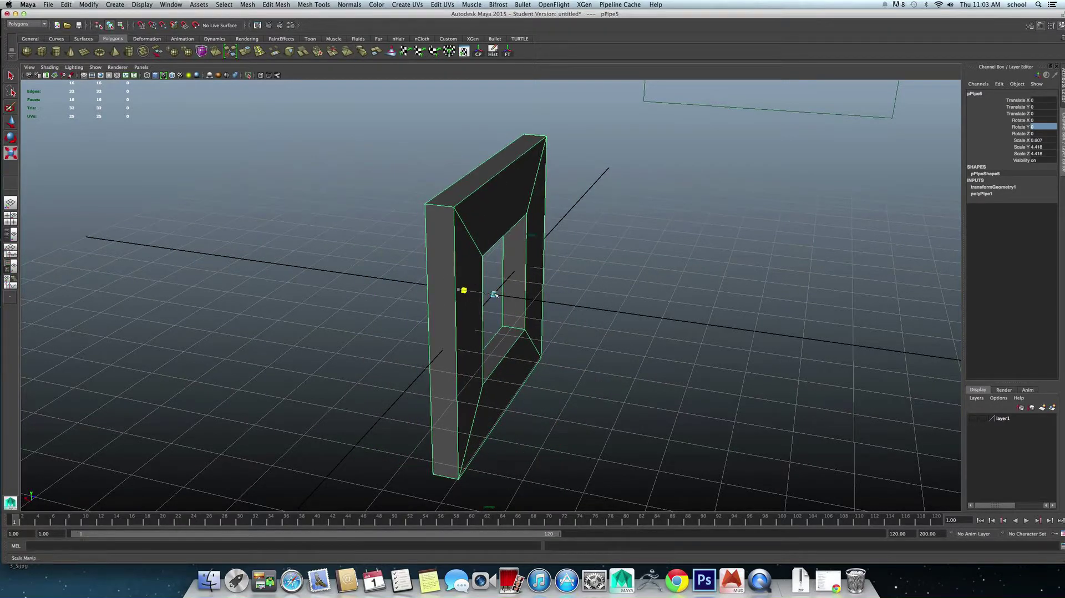
Set the polyPipe1 Thickness to 0.1 and view the frame straight-on.
{"action": "left_click", "coordinate": [986, 195]}
{"action": "left_click", "coordinate": [1042, 213]}
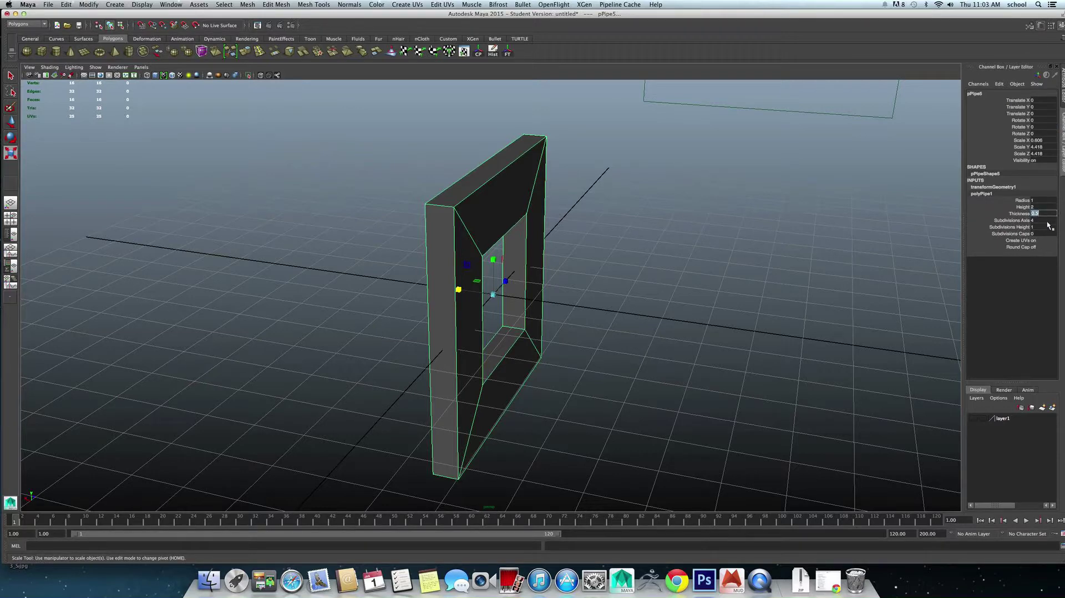
{"action": "type", "text": ".1"}
{"action": "key", "text": "Return"}
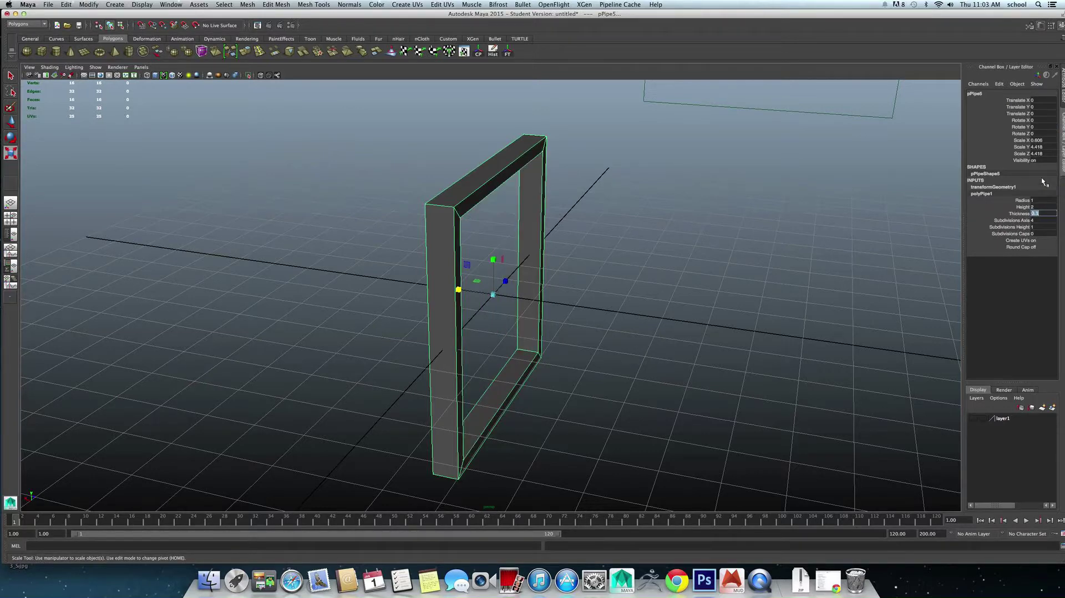
{"action": "mouse_move", "coordinate": [438, 95]}
{"action": "left_mouse_down", "text": "alt"}
{"action": "mouse_move", "coordinate": [445, 243]}
{"action": "mouse_move", "coordinate": [471, 264]}
{"action": "left_mouse_up", "text": "alt"}
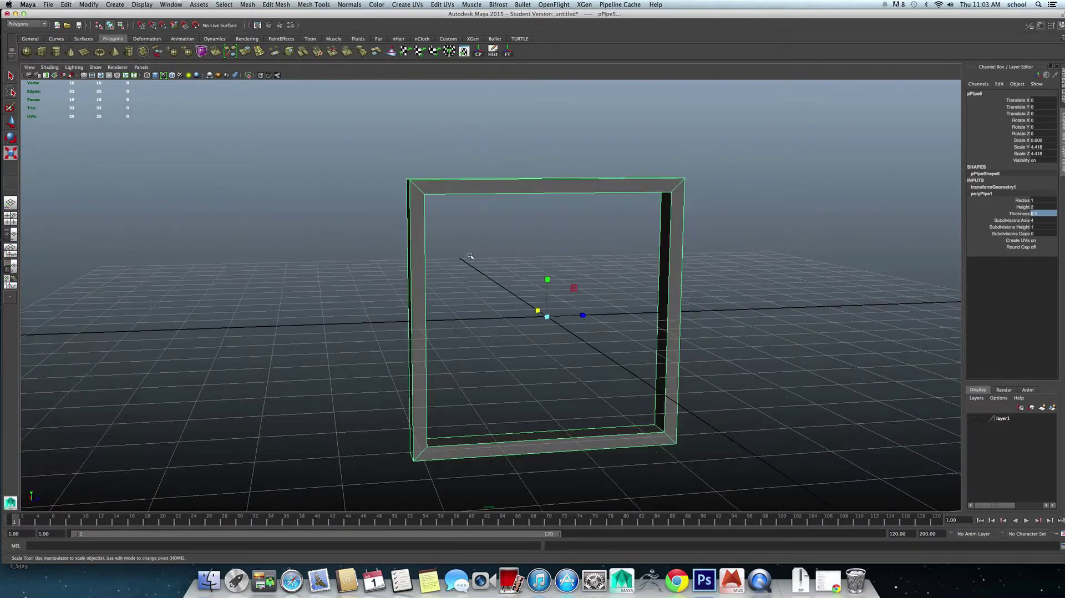
{"action": "key", "text": "q"}
{"action": "left_click_drag", "start_coordinate": [509, 295], "coordinate": [469, 261], "text": "alt"}
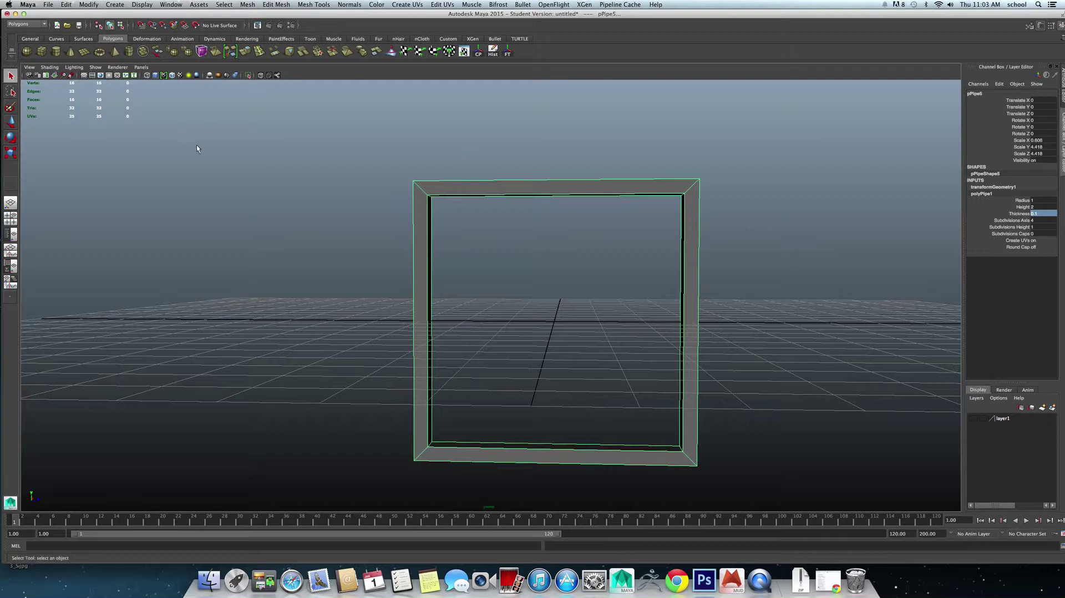
Duplicate the frame, shrink the copy to sit inside it, then duplicate again.
{"action": "key", "text": "ctrl+d"}
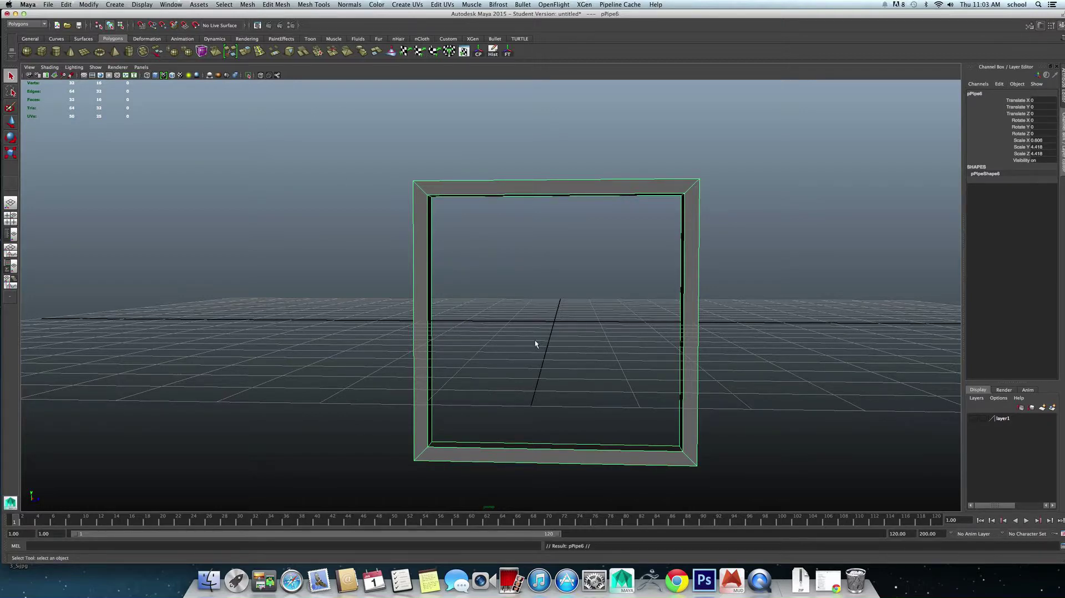
{"action": "key", "text": "r"}
{"action": "left_click_drag", "start_coordinate": [547, 338], "coordinate": [538, 351], "text": "alt"}
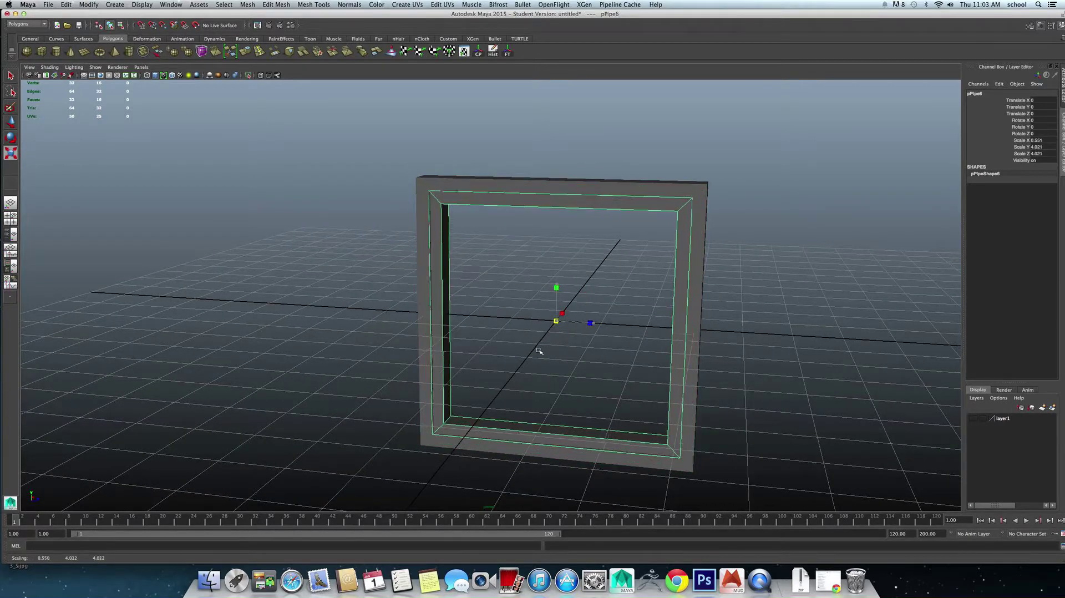
{"action": "mouse_move", "coordinate": [539, 350]}
{"action": "left_mouse_down"}
{"action": "mouse_move", "coordinate": [556, 344]}
{"action": "mouse_move", "coordinate": [544, 354]}
{"action": "mouse_move", "coordinate": [567, 310]}
{"action": "left_mouse_up"}
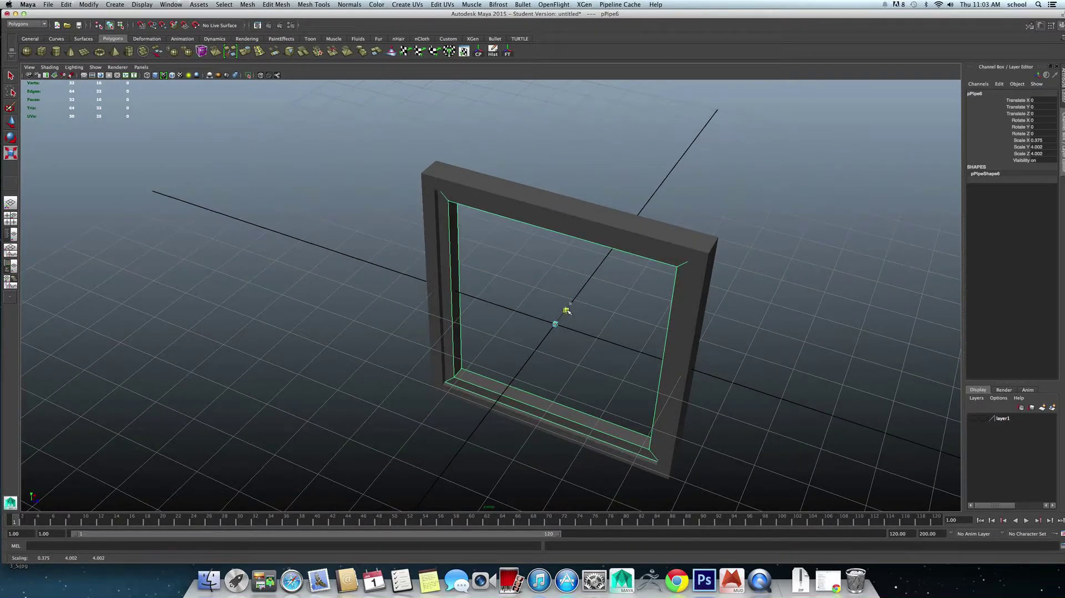
{"action": "mouse_move", "coordinate": [556, 333]}
{"action": "left_mouse_down", "text": "alt"}
{"action": "mouse_move", "coordinate": [561, 322]}
{"action": "mouse_move", "coordinate": [531, 350]}
{"action": "mouse_move", "coordinate": [554, 301]}
{"action": "left_mouse_up", "text": "alt"}
{"action": "key", "text": "ctrl+d"}
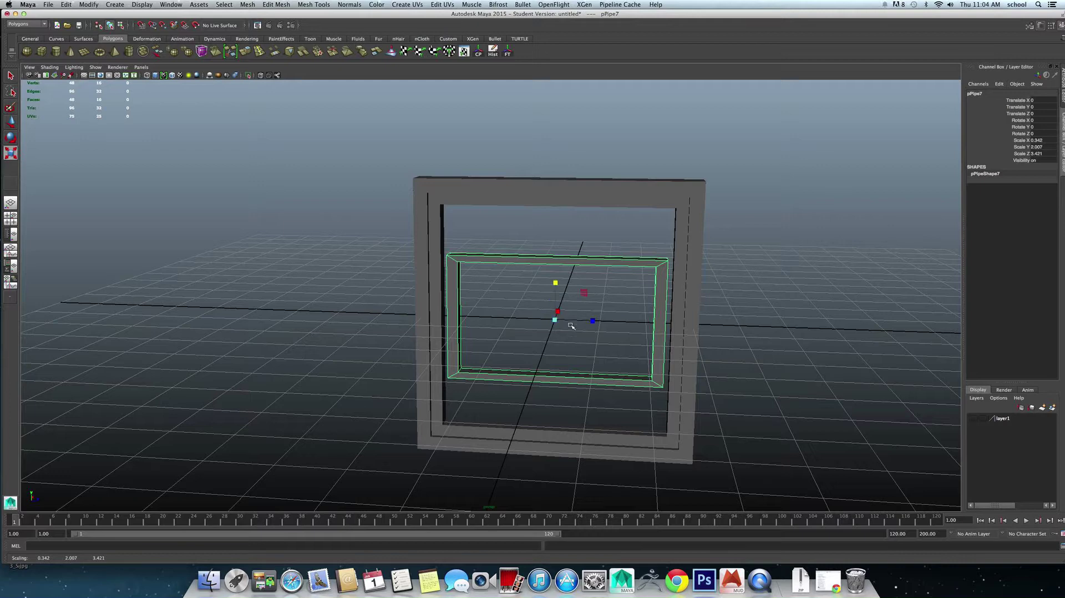
Undo the stray Y squash and shrink the newest copy uniformly.
{"action": "key", "text": "ctrl+z"}
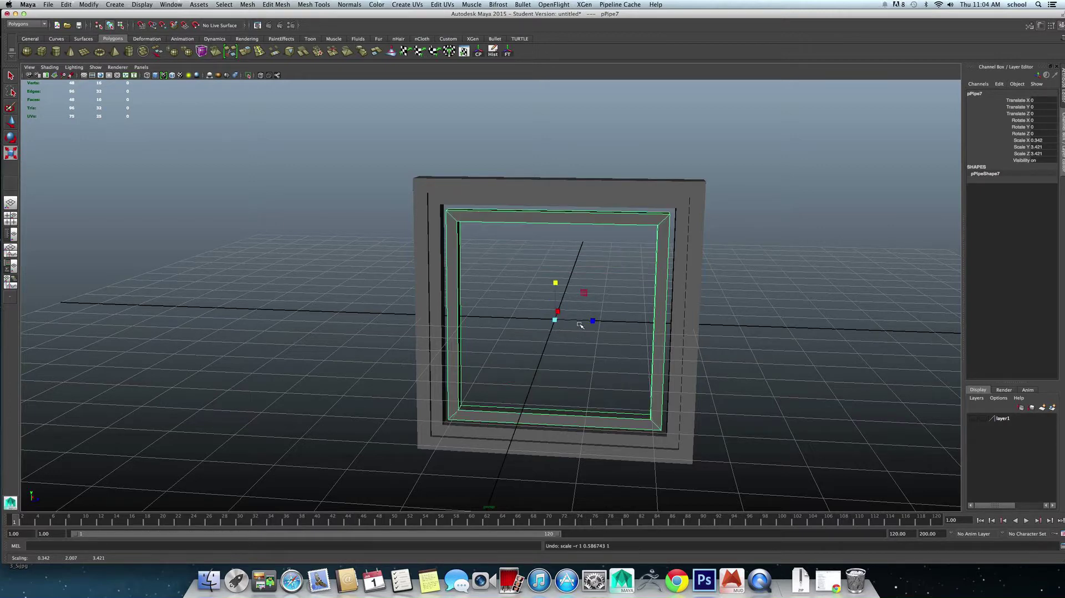
{"action": "left_click_drag", "start_coordinate": [556, 319], "coordinate": [516, 340]}
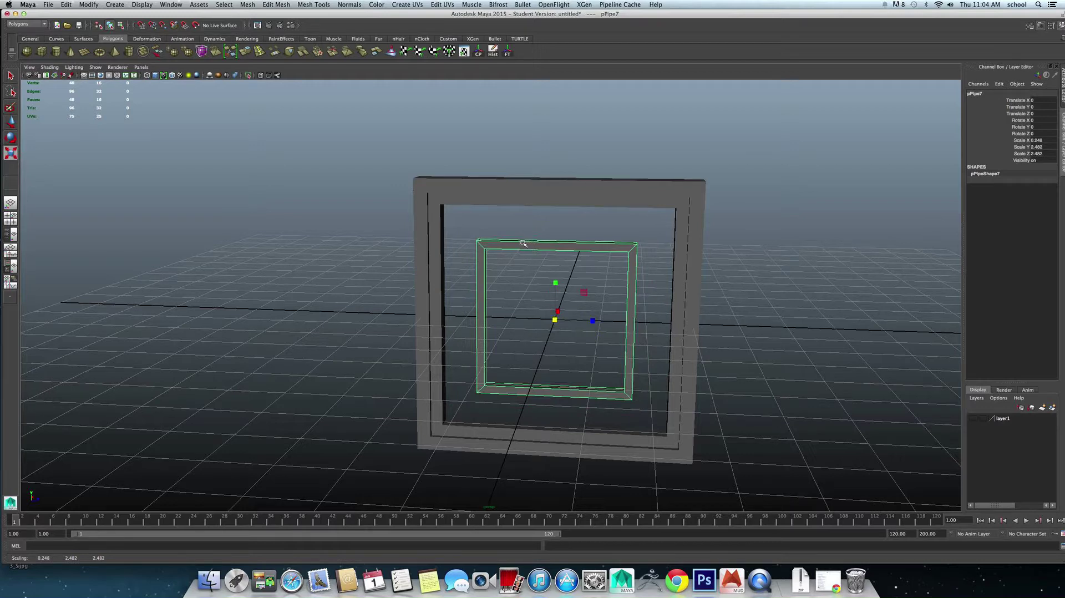
{"action": "right_click_drag", "start_coordinate": [523, 243], "coordinate": [494, 360]}
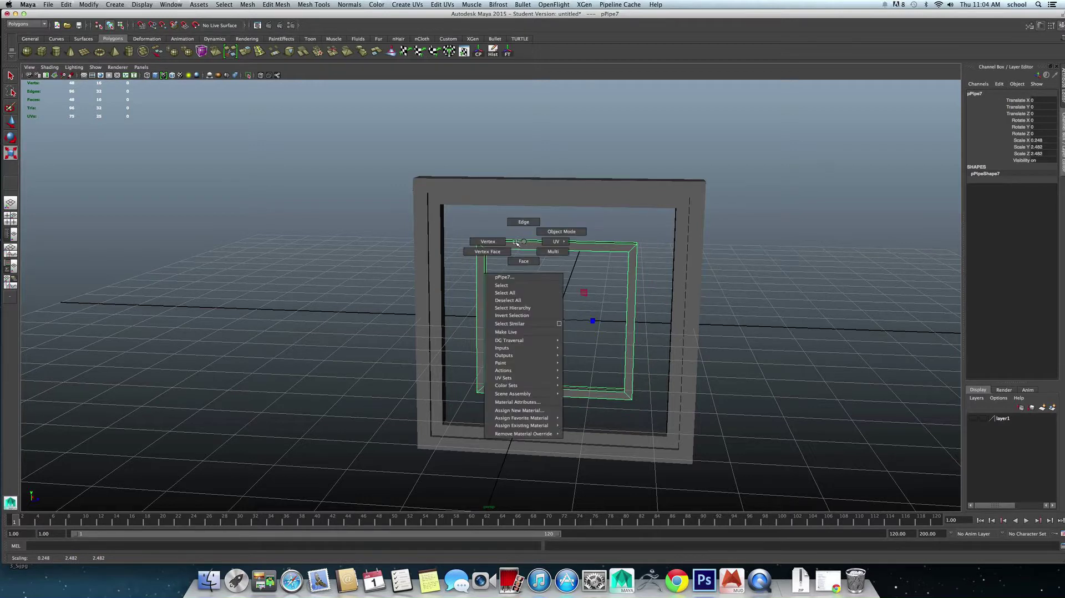
Reselect the smallest frame and marquee-select its bottom vertices in vertex mode.
{"action": "left_click", "coordinate": [458, 360]}
{"action": "left_click", "coordinate": [480, 330]}
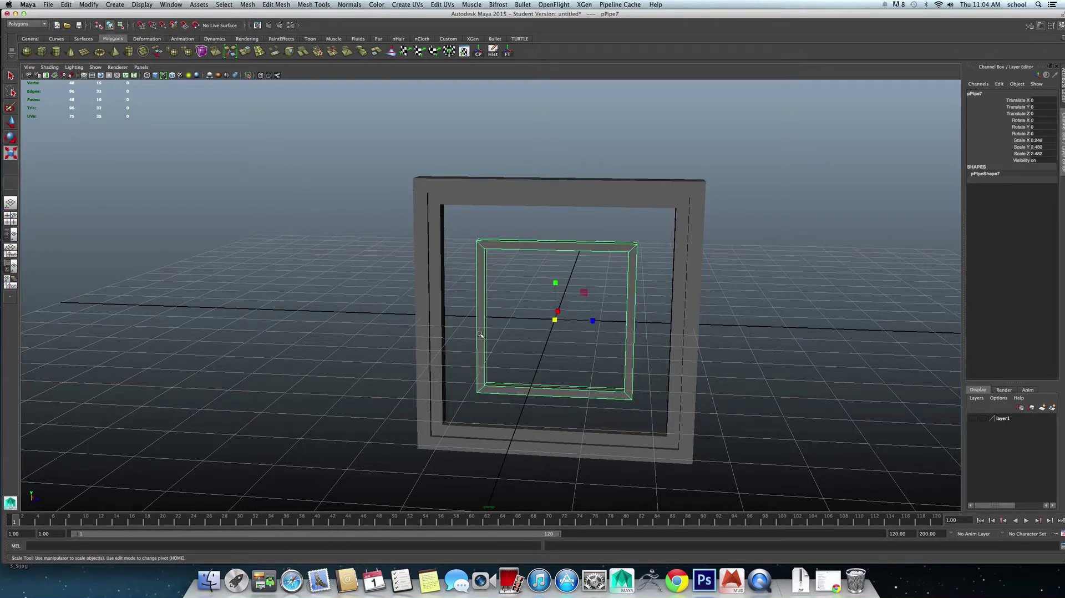
{"action": "right_click_drag", "start_coordinate": [480, 334], "coordinate": [445, 331]}
{"action": "left_click_drag", "start_coordinate": [463, 362], "coordinate": [657, 422]}
Move the inner frame's bottom and top vertex rows to set the sash height.
{"action": "key", "text": "w"}
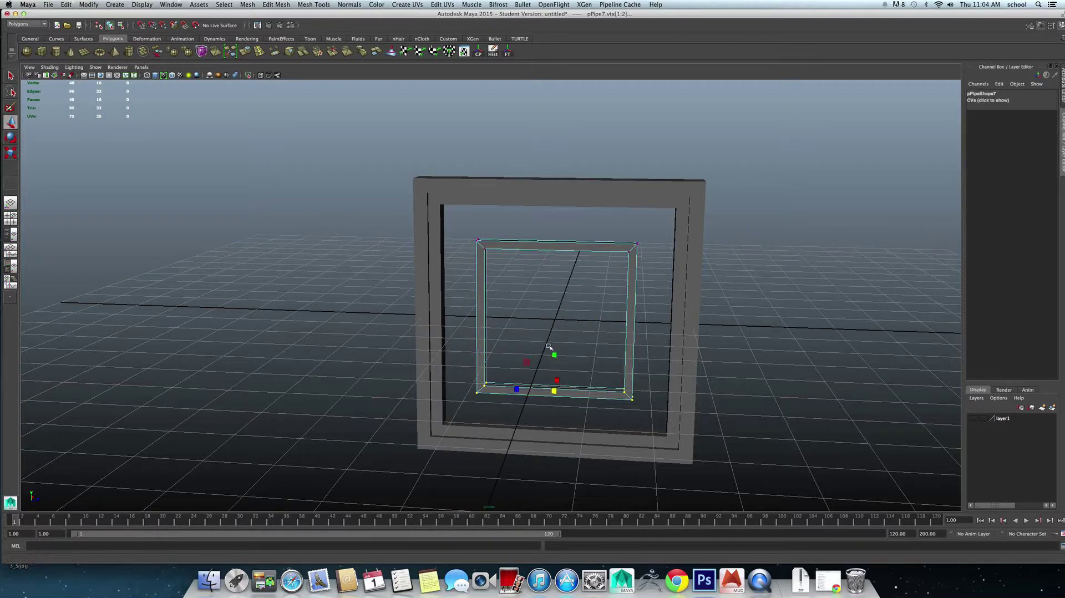
{"action": "key", "text": "w"}
{"action": "left_click_drag", "start_coordinate": [556, 351], "coordinate": [557, 380]}
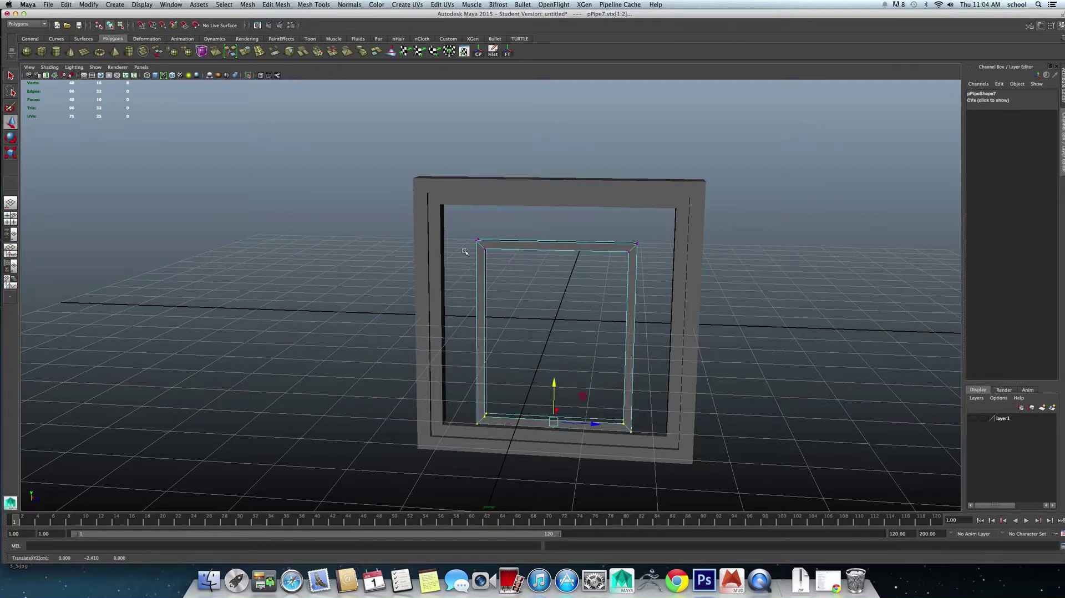
{"action": "left_click_drag", "start_coordinate": [458, 218], "coordinate": [663, 274]}
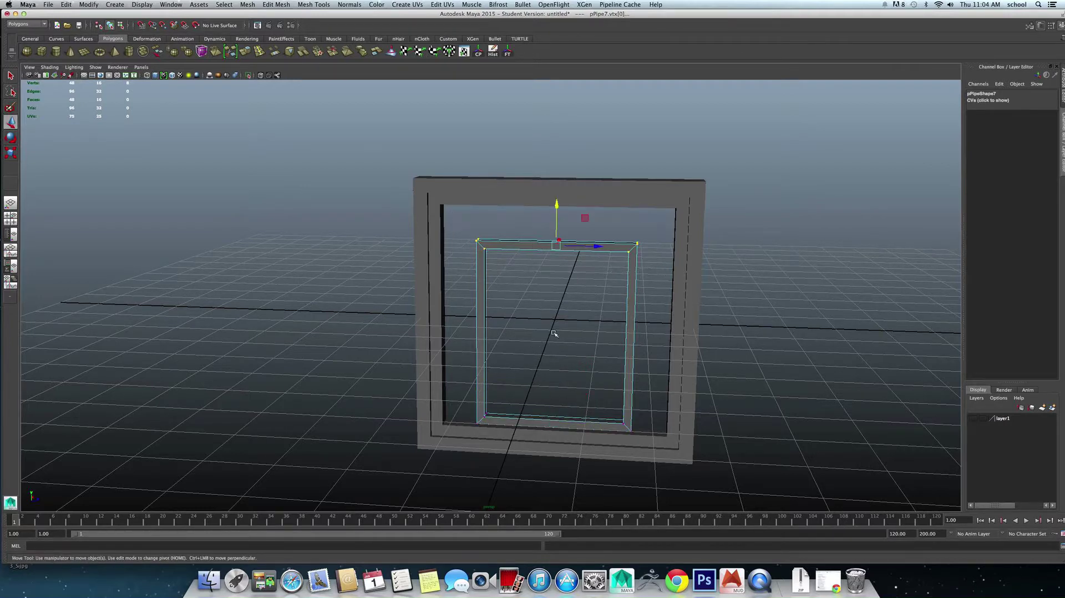
{"action": "left_click_drag", "start_coordinate": [558, 204], "coordinate": [552, 273]}
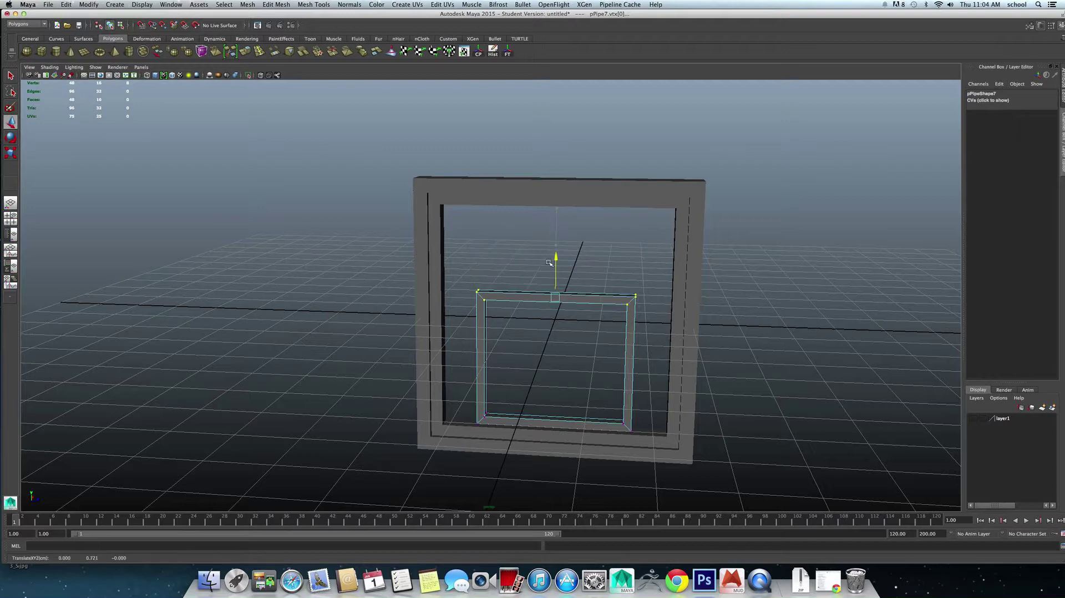
Push the left-side vertices outward to widen the sash, then return to Object Mode.
{"action": "left_click_drag", "start_coordinate": [613, 289], "coordinate": [553, 284], "text": "alt"}
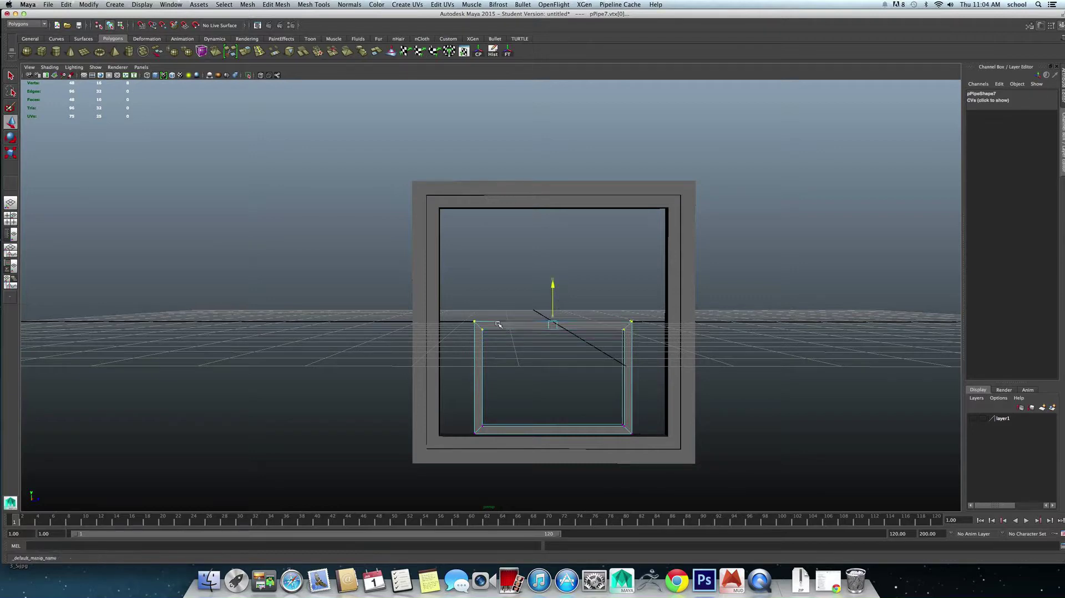
{"action": "left_click_drag", "start_coordinate": [451, 305], "coordinate": [524, 454]}
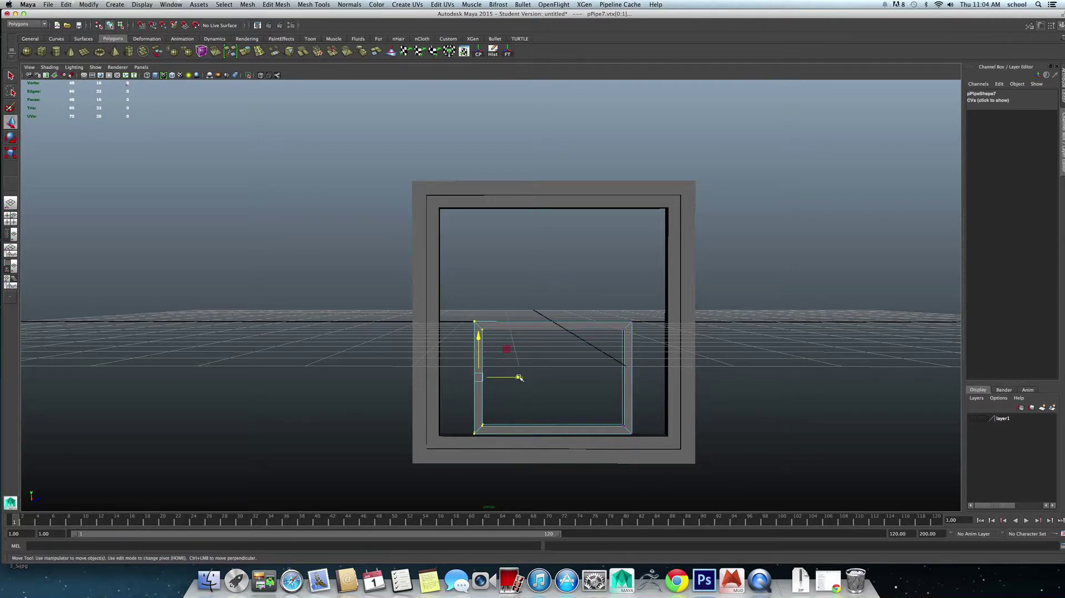
{"action": "left_click_drag", "start_coordinate": [522, 382], "coordinate": [484, 378]}
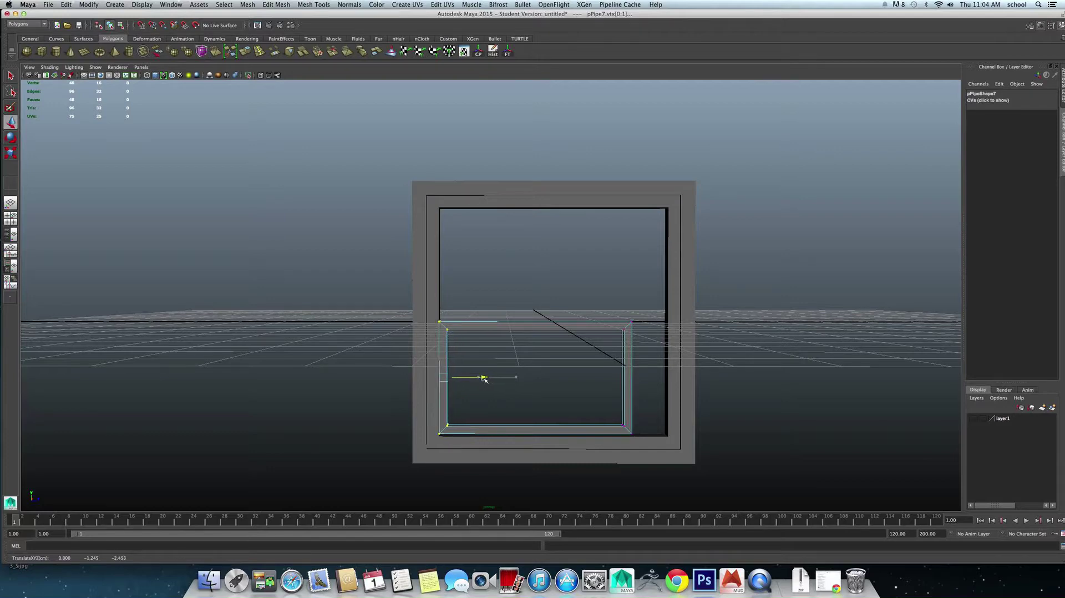
{"action": "mouse_move", "coordinate": [587, 294]}
{"action": "left_mouse_down"}
{"action": "mouse_move", "coordinate": [646, 413]}
{"action": "mouse_move", "coordinate": [641, 400]}
{"action": "mouse_move", "coordinate": [705, 372]}
{"action": "left_mouse_up"}
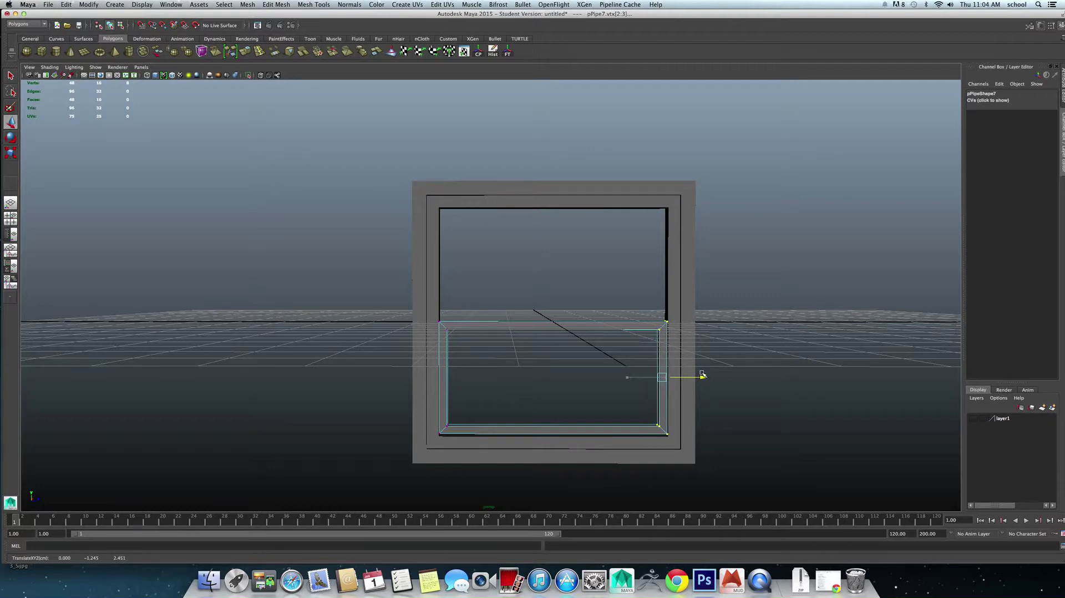
{"action": "mouse_move", "coordinate": [571, 380]}
{"action": "left_mouse_down", "text": "alt"}
{"action": "mouse_move", "coordinate": [523, 399]}
{"action": "mouse_move", "coordinate": [514, 388]}
{"action": "left_mouse_up", "text": "alt"}
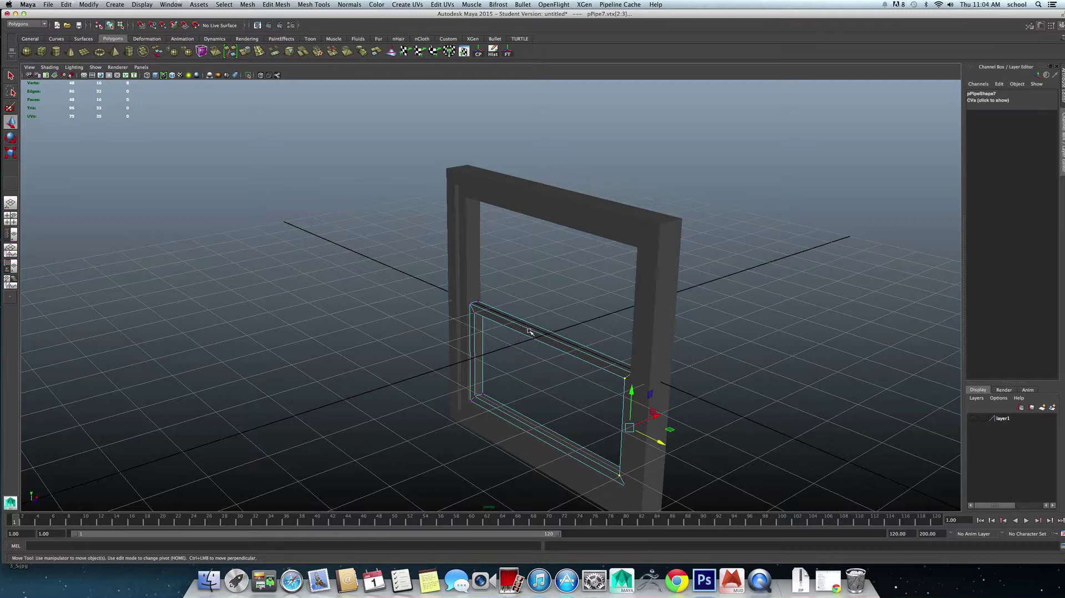
{"action": "right_click_drag", "start_coordinate": [530, 331], "coordinate": [549, 319]}
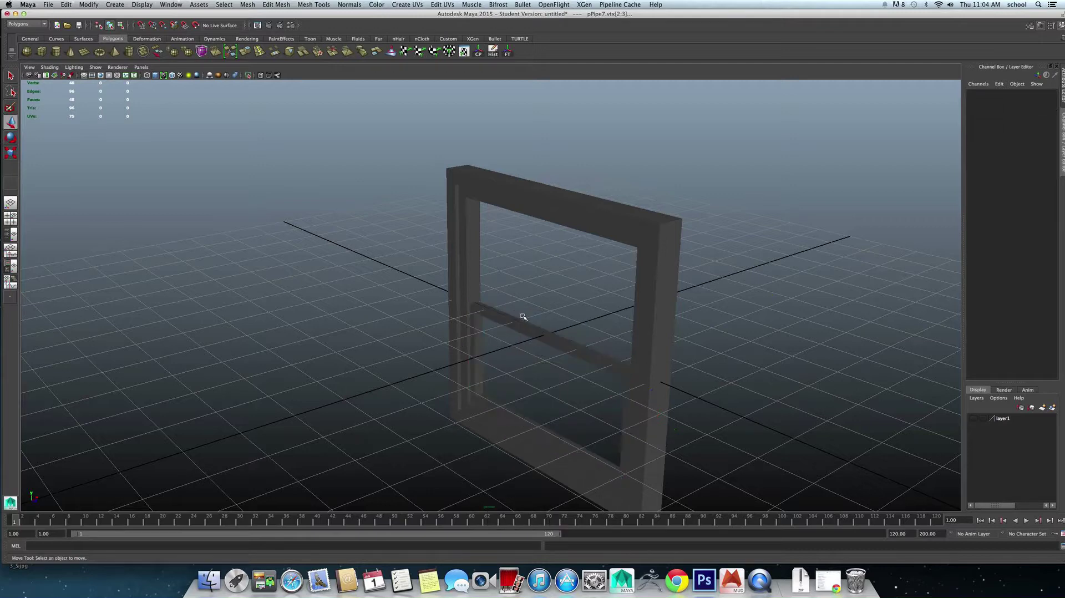
Scale the lower sash thinner and add a new polygon plane.
{"action": "left_click", "coordinate": [536, 345]}
{"action": "key", "text": "r"}
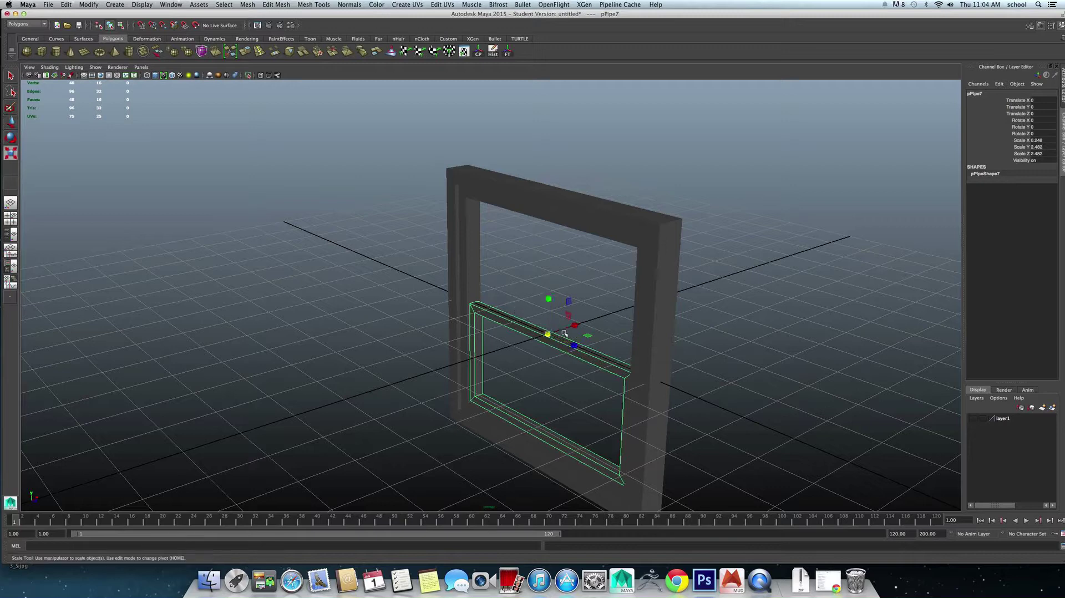
{"action": "mouse_move", "coordinate": [576, 324]}
{"action": "left_mouse_down"}
{"action": "mouse_move", "coordinate": [567, 348]}
{"action": "mouse_move", "coordinate": [592, 268]}
{"action": "left_mouse_up"}
{"action": "key", "text": "w"}
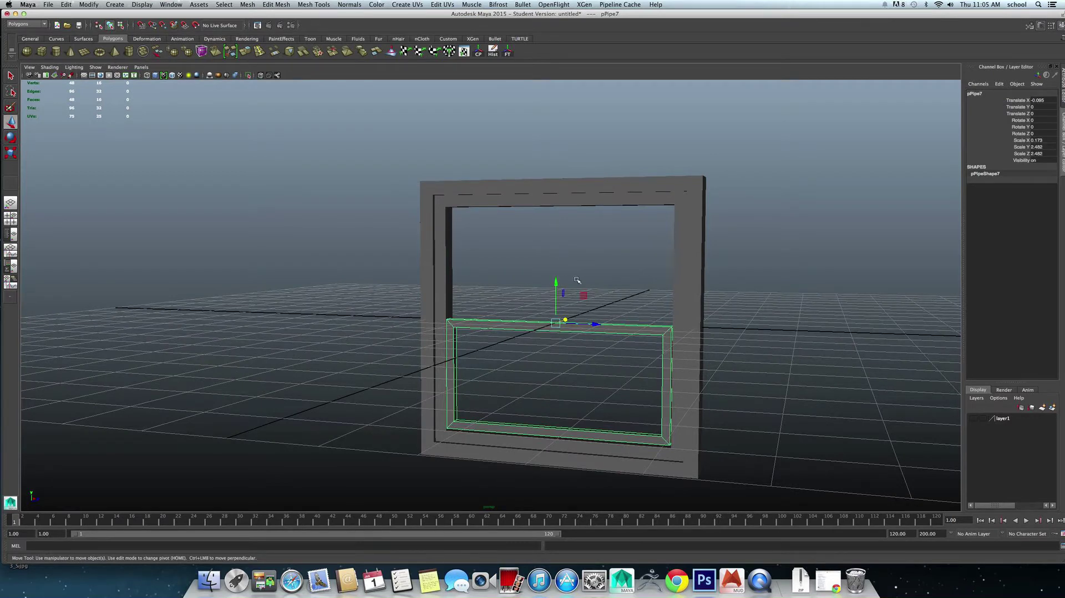
{"action": "left_click_drag", "start_coordinate": [577, 280], "coordinate": [532, 192], "text": "alt"}
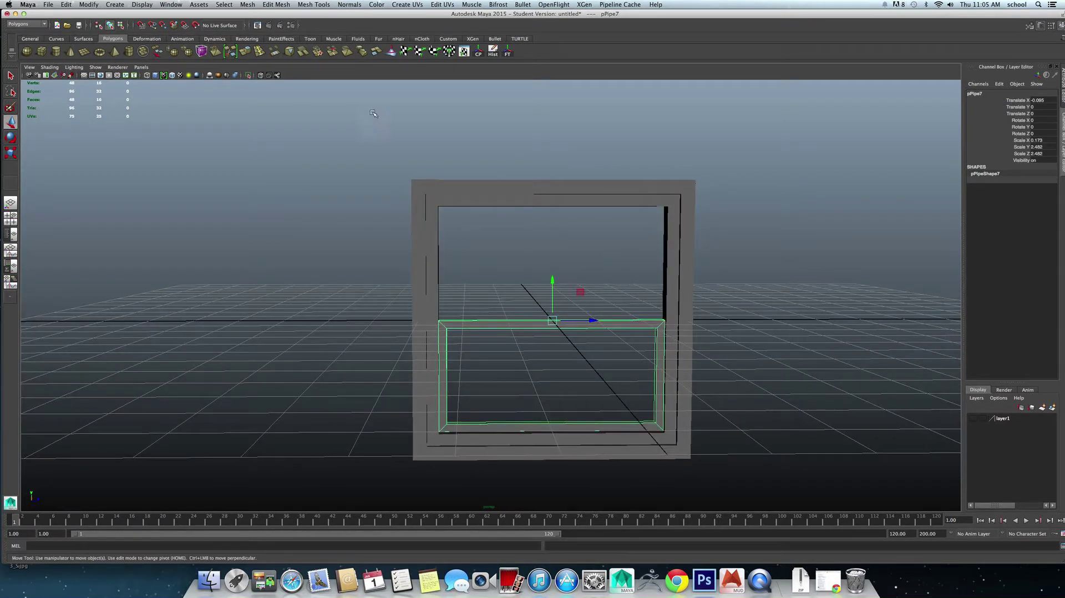
{"action": "left_click", "coordinate": [84, 51]}
Set the polyPlane1 width and height subdivisions to 1.
{"action": "left_click_drag", "start_coordinate": [601, 373], "coordinate": [907, 201], "text": "alt"}
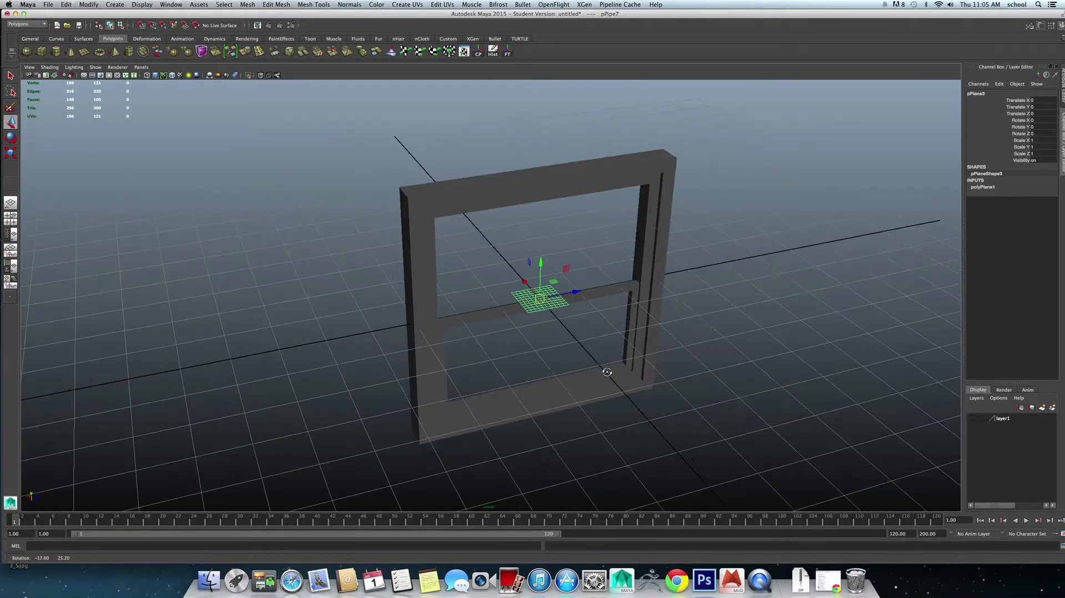
{"action": "left_click", "coordinate": [986, 188]}
{"action": "left_click_drag", "start_coordinate": [1039, 215], "coordinate": [1038, 207]}
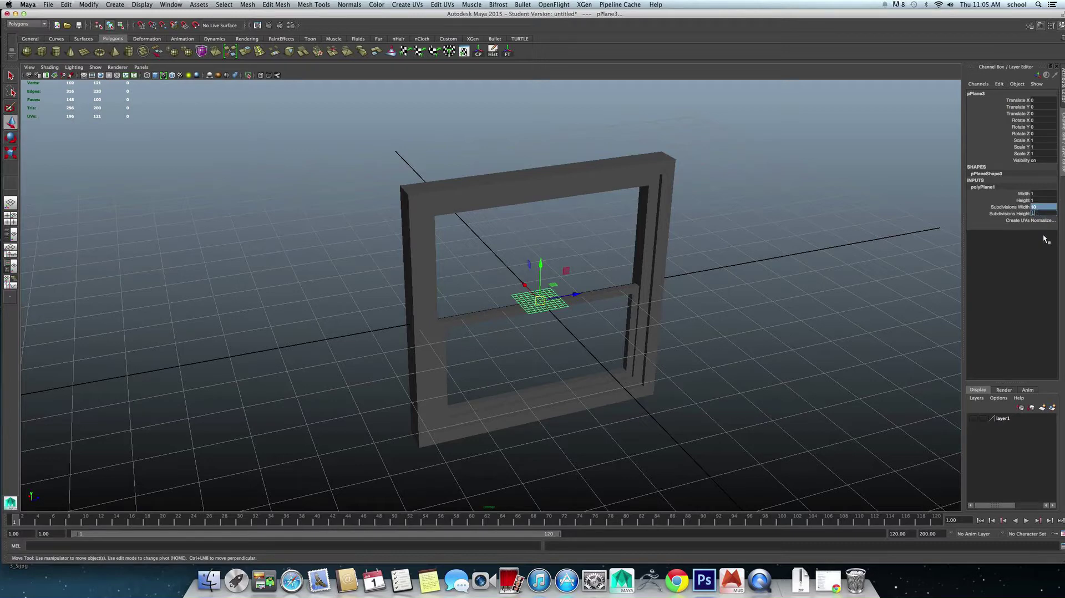
{"action": "type", "text": "1"}
{"action": "key", "text": "Return"}
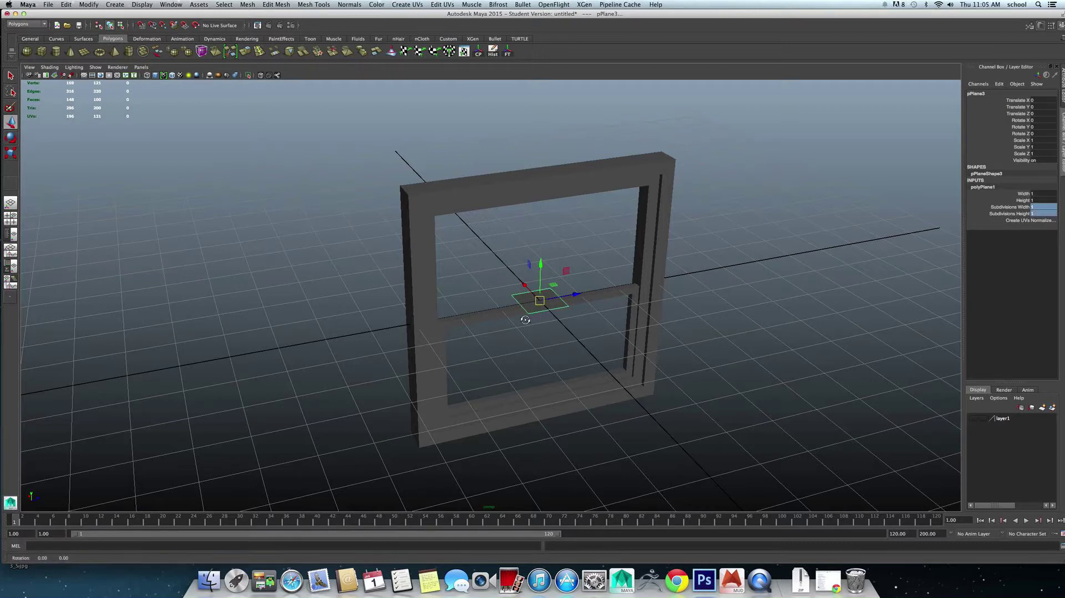
Stand the plane upright with Rotate Z set to 90.
{"action": "left_click_drag", "start_coordinate": [546, 298], "coordinate": [527, 314], "text": "alt"}
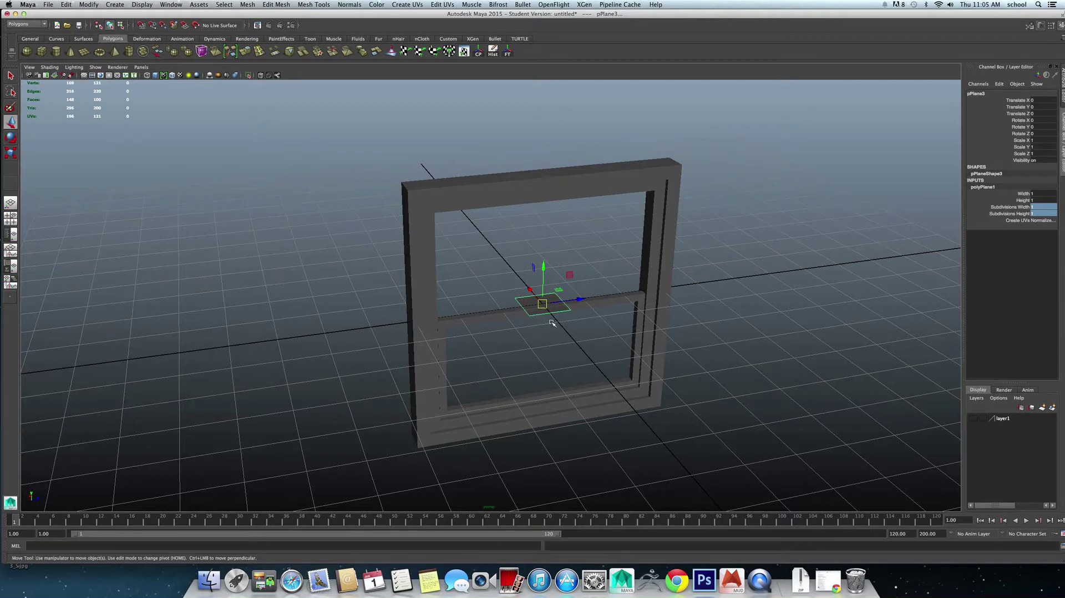
{"action": "key", "text": "e"}
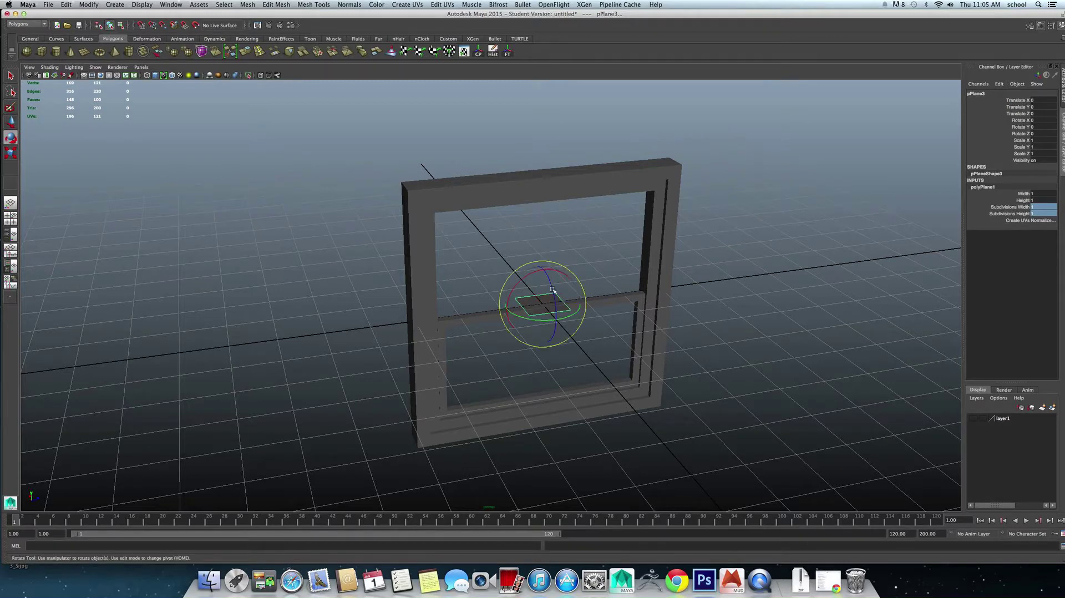
{"action": "left_click_drag", "start_coordinate": [555, 319], "coordinate": [596, 279]}
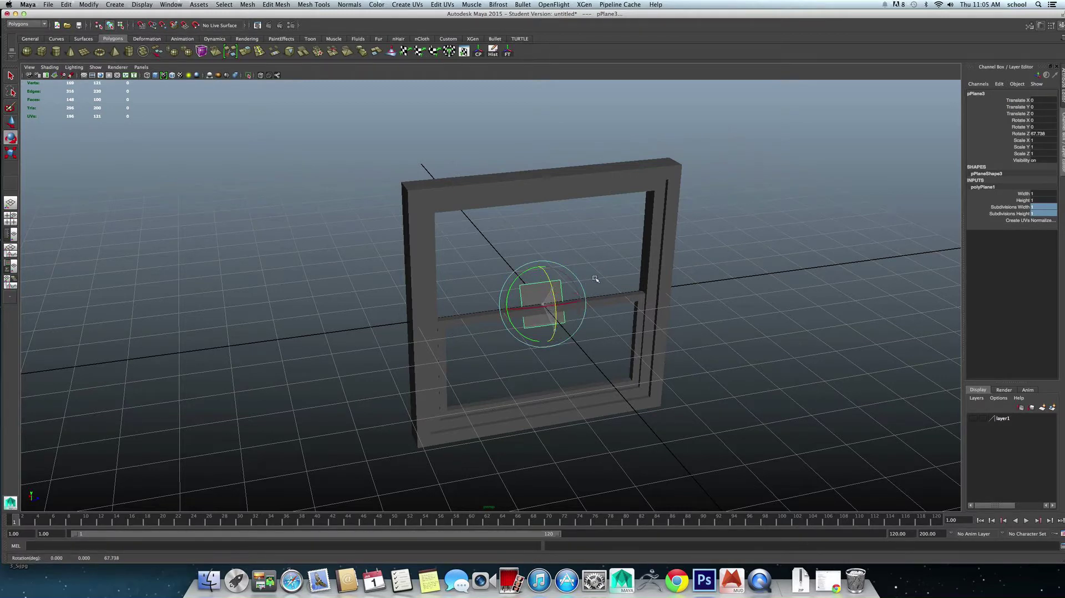
{"action": "double_click", "coordinate": [1040, 134]}
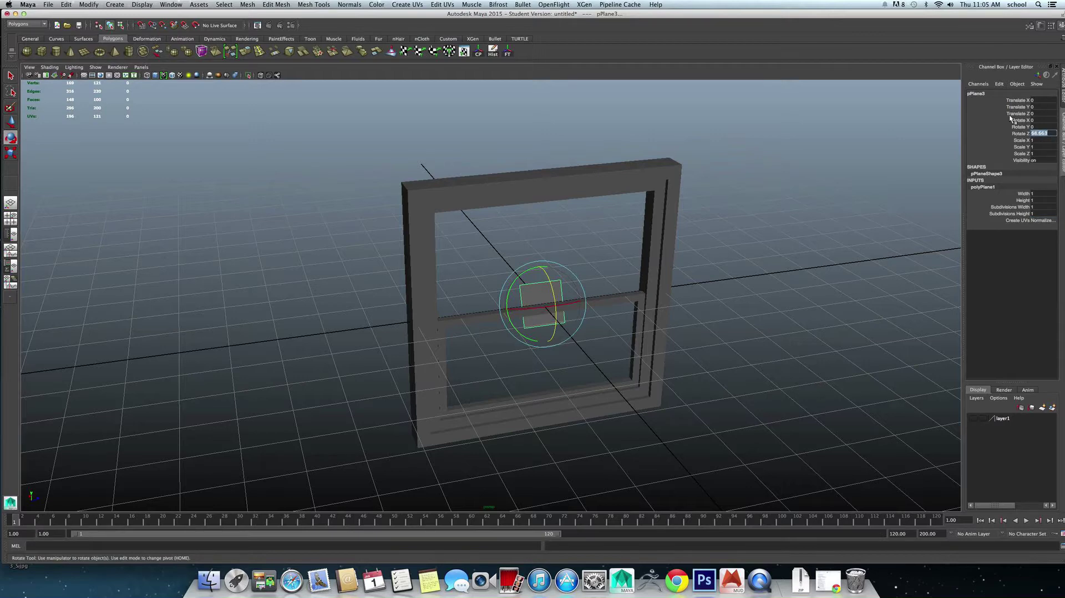
{"action": "type", "text": "90"}
{"action": "key", "text": "Return"}
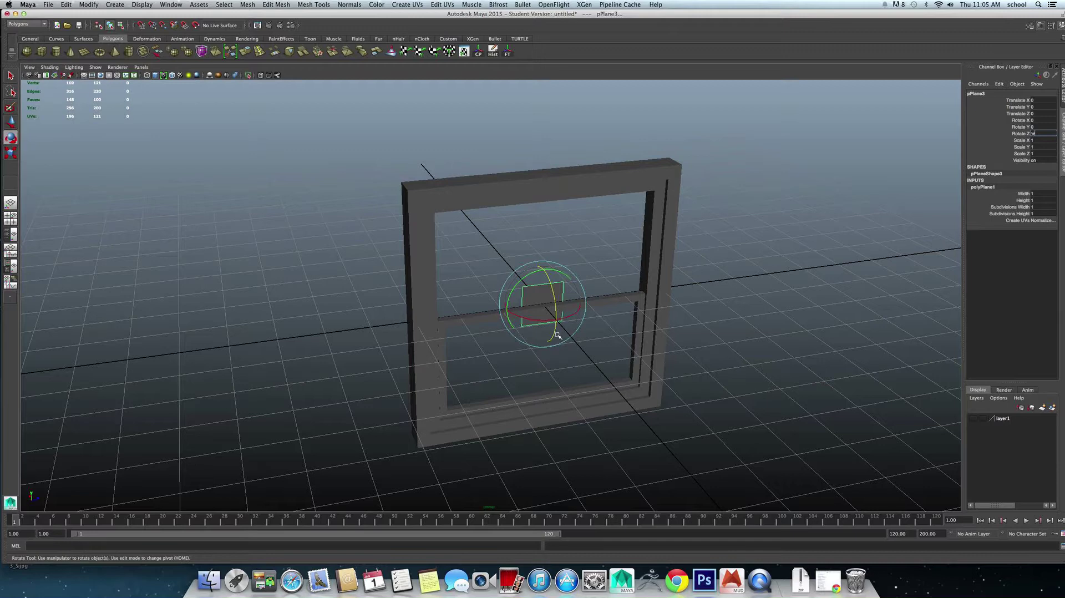
Lower the plane into the bottom sash and enlarge it to fill the opening.
{"action": "left_click", "coordinate": [510, 296]}
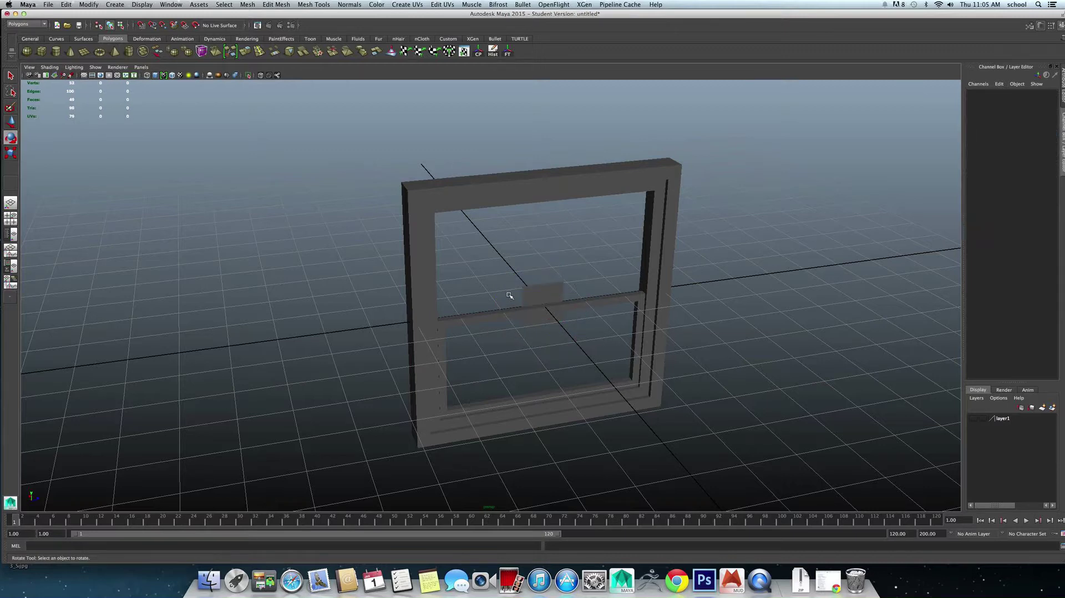
{"action": "left_click", "coordinate": [546, 289]}
{"action": "key", "text": "w"}
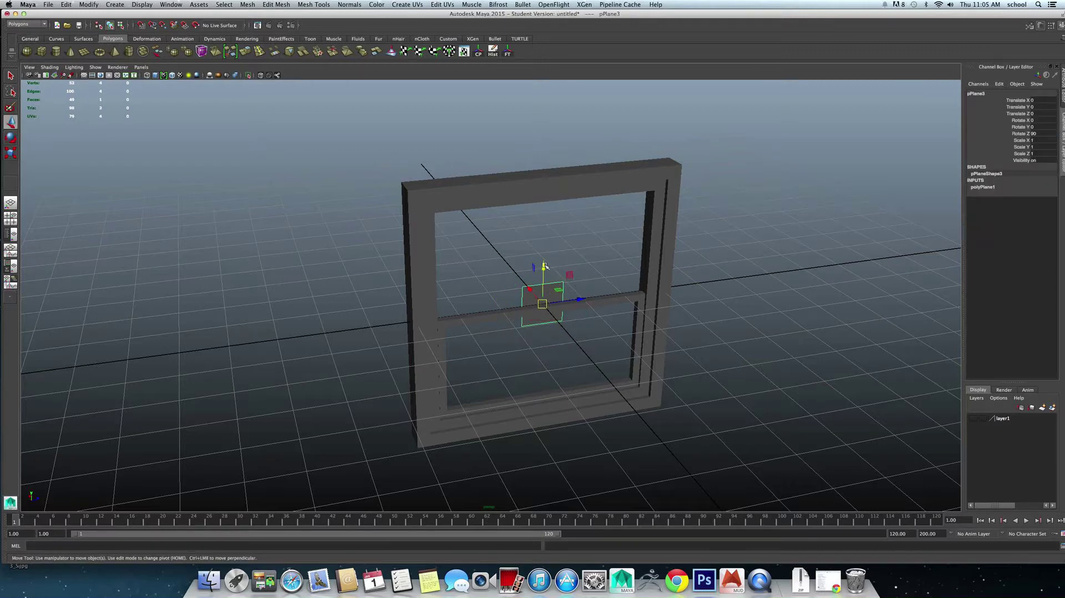
{"action": "mouse_move", "coordinate": [546, 267]}
{"action": "left_mouse_down"}
{"action": "mouse_move", "coordinate": [555, 337]}
{"action": "mouse_move", "coordinate": [546, 334]}
{"action": "left_mouse_up"}
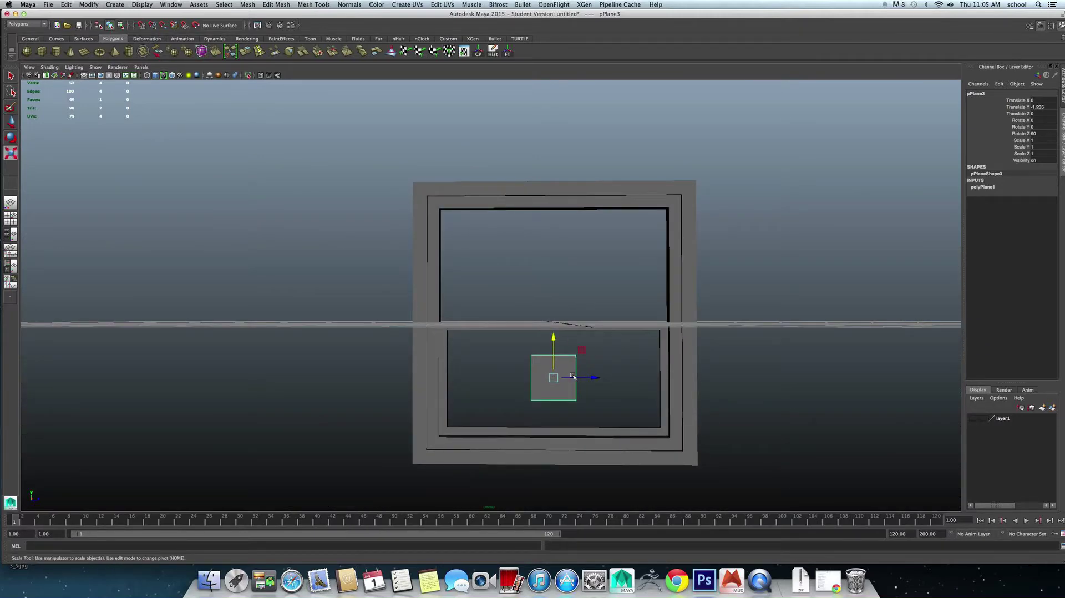
{"action": "mouse_move", "coordinate": [554, 378]}
{"action": "left_mouse_down"}
{"action": "mouse_move", "coordinate": [637, 376]}
{"action": "mouse_move", "coordinate": [611, 411]}
{"action": "mouse_move", "coordinate": [737, 347]}
{"action": "left_mouse_up"}
{"action": "left_click", "coordinate": [737, 346]}
{"action": "mouse_move", "coordinate": [631, 379]}
{"action": "left_mouse_down", "text": "alt"}
{"action": "mouse_move", "coordinate": [589, 388]}
{"action": "mouse_move", "coordinate": [571, 376]}
{"action": "mouse_move", "coordinate": [583, 374]}
{"action": "mouse_move", "coordinate": [518, 380]}
{"action": "mouse_move", "coordinate": [509, 391]}
{"action": "mouse_move", "coordinate": [497, 368]}
{"action": "mouse_move", "coordinate": [518, 375]}
{"action": "mouse_move", "coordinate": [507, 373]}
{"action": "left_mouse_up", "text": "alt"}
{"action": "left_click", "coordinate": [509, 393]}
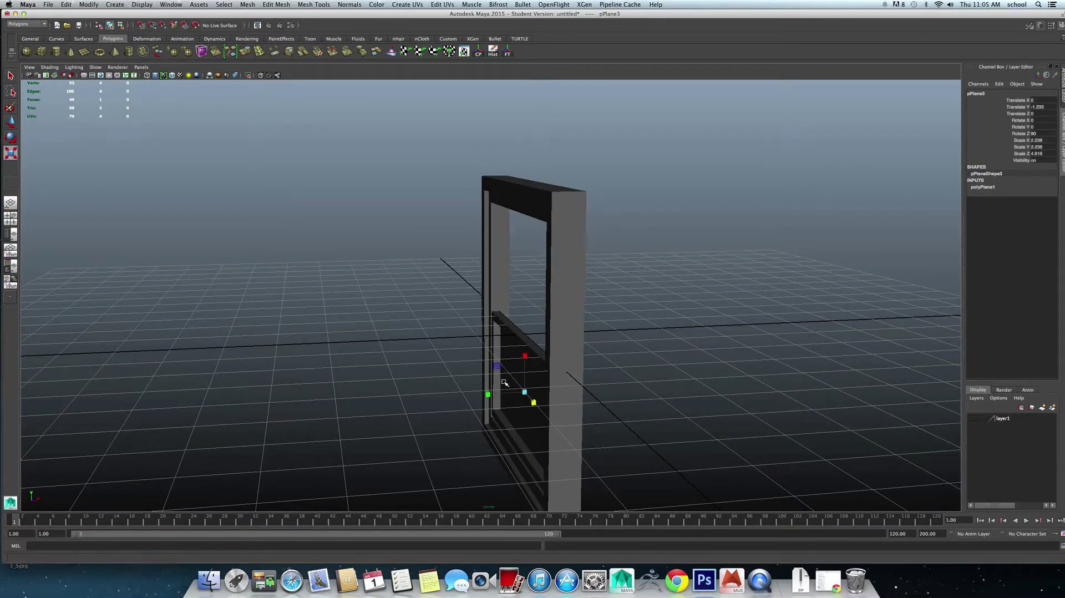
{"action": "key", "text": "w"}
{"action": "mouse_move", "coordinate": [565, 390]}
{"action": "left_mouse_down"}
{"action": "mouse_move", "coordinate": [661, 389]}
{"action": "mouse_move", "coordinate": [720, 371]}
{"action": "mouse_move", "coordinate": [699, 352]}
{"action": "mouse_move", "coordinate": [691, 371]}
{"action": "mouse_move", "coordinate": [655, 332]}
{"action": "mouse_move", "coordinate": [602, 311]}
{"action": "left_mouse_up"}
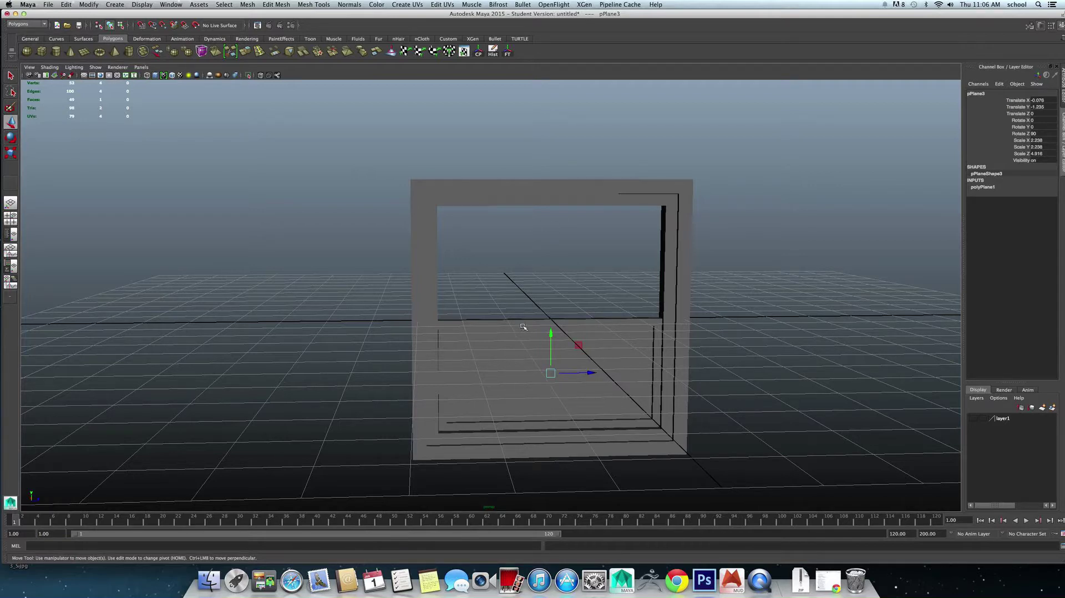
Add a polygon cube, lower it into the sash, and shape it into a thin tall bar.
{"action": "left_click", "coordinate": [41, 51]}
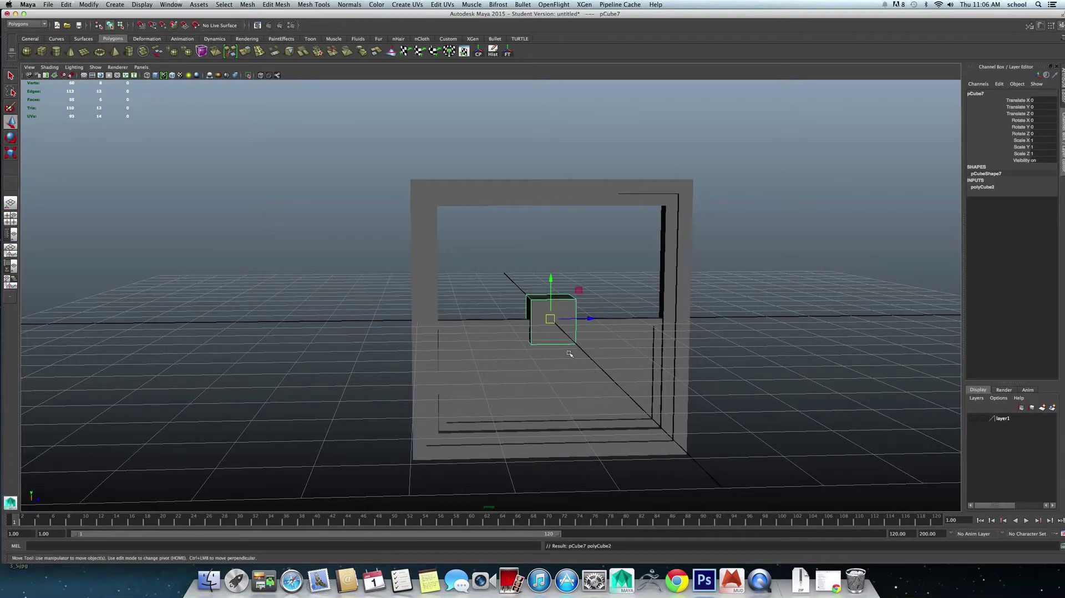
{"action": "left_click_drag", "start_coordinate": [550, 279], "coordinate": [552, 339]}
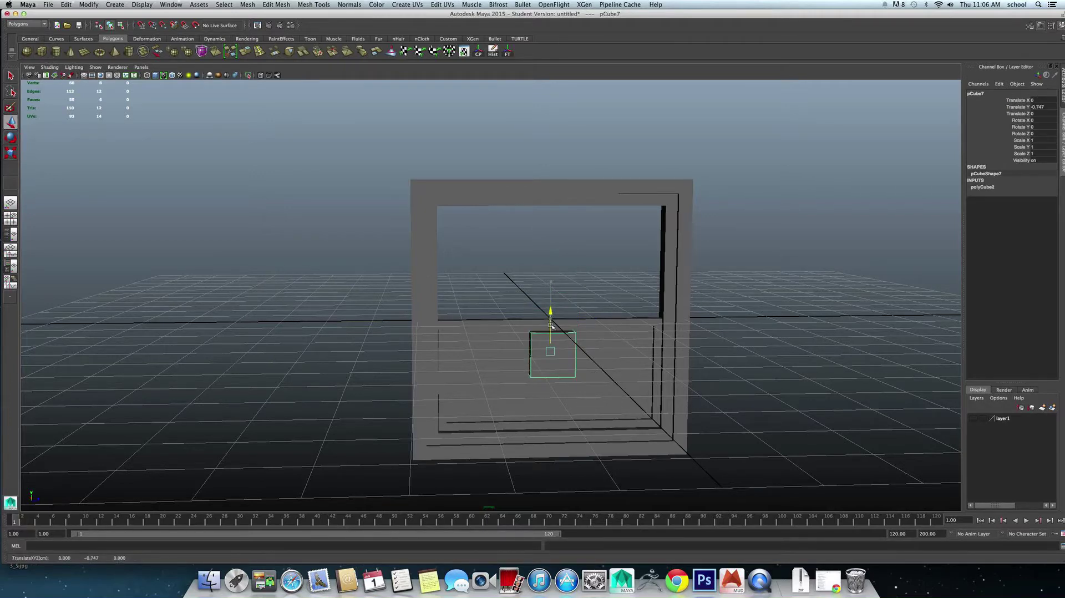
{"action": "key", "text": "r"}
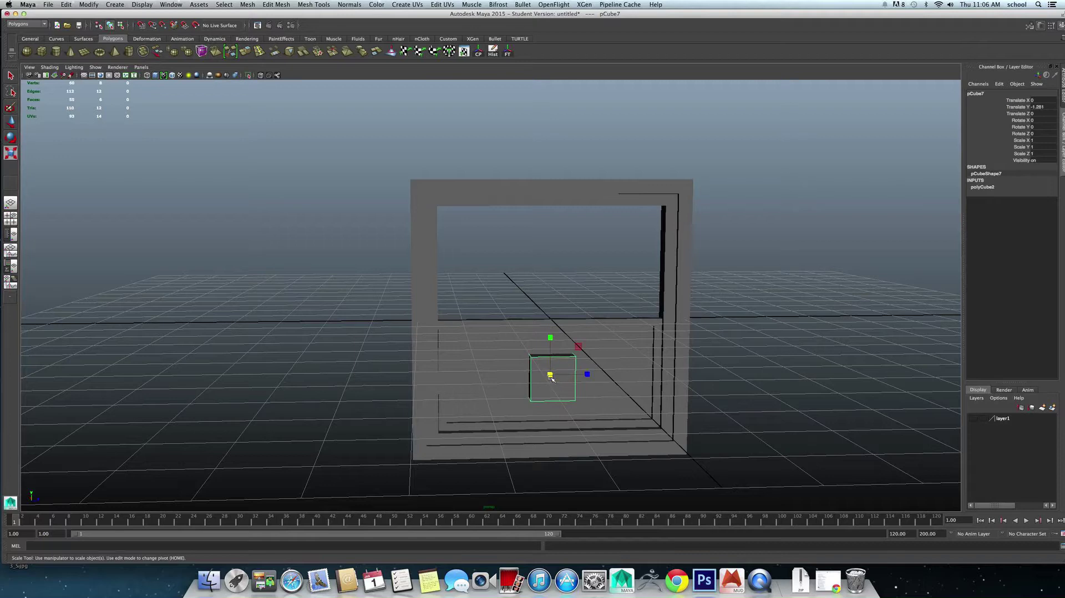
{"action": "left_click_drag", "start_coordinate": [550, 374], "coordinate": [577, 375]}
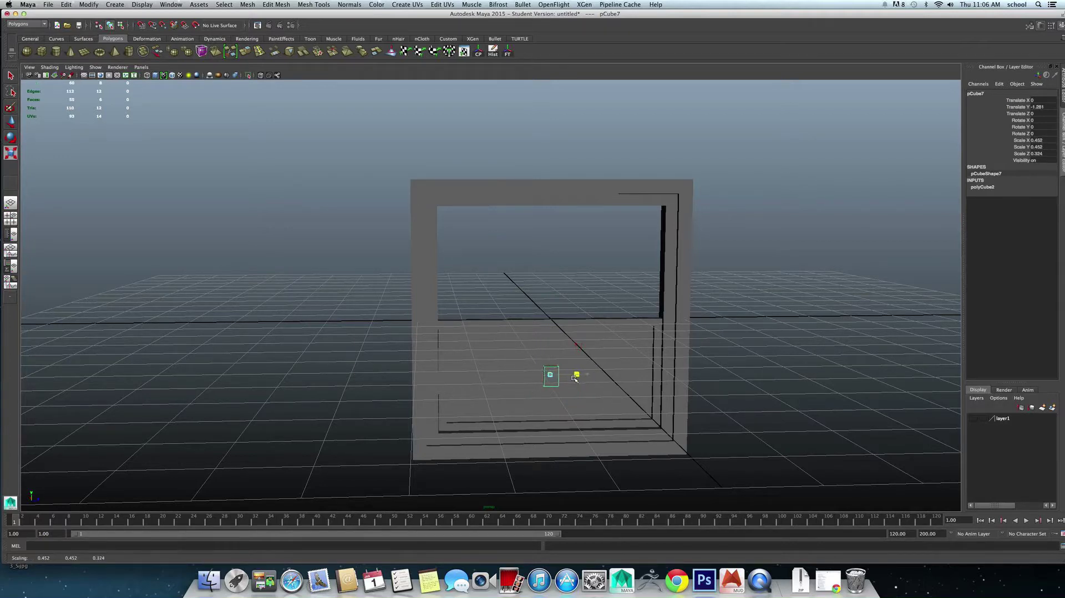
{"action": "left_click", "coordinate": [573, 380]}
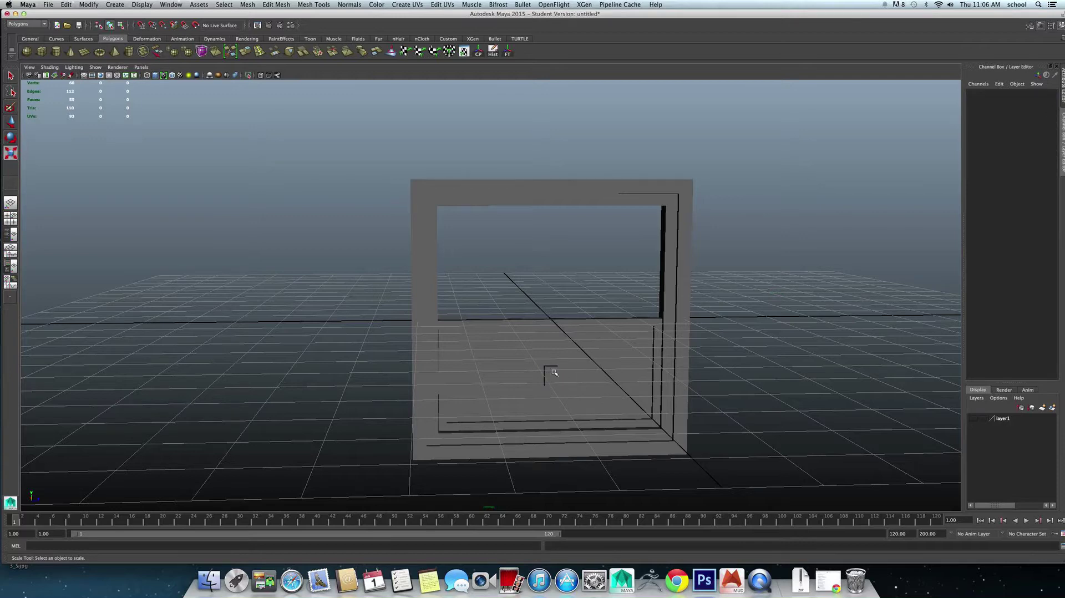
{"action": "left_click", "coordinate": [557, 380]}
{"action": "left_click_drag", "start_coordinate": [586, 374], "coordinate": [579, 375]}
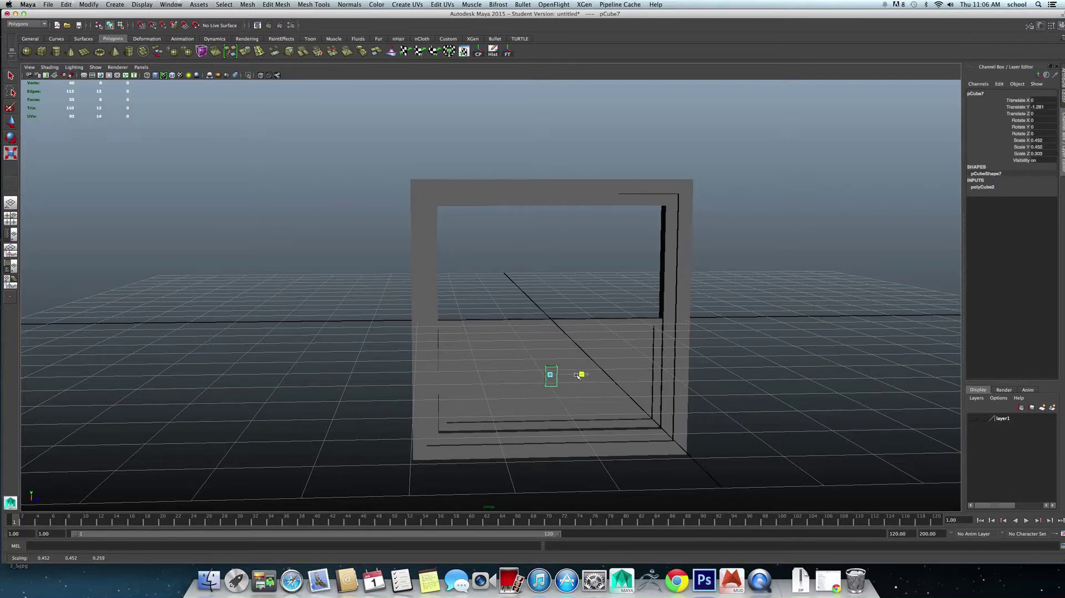
{"action": "left_click_drag", "start_coordinate": [552, 338], "coordinate": [550, 323]}
Raise the bar slightly and shift it toward the left of the sash.
{"action": "key", "text": "w"}
{"action": "left_click_drag", "start_coordinate": [552, 334], "coordinate": [553, 334]}
{"action": "mouse_move", "coordinate": [591, 372]}
{"action": "left_mouse_down"}
{"action": "mouse_move", "coordinate": [545, 371]}
{"action": "mouse_move", "coordinate": [562, 376]}
{"action": "left_mouse_up"}
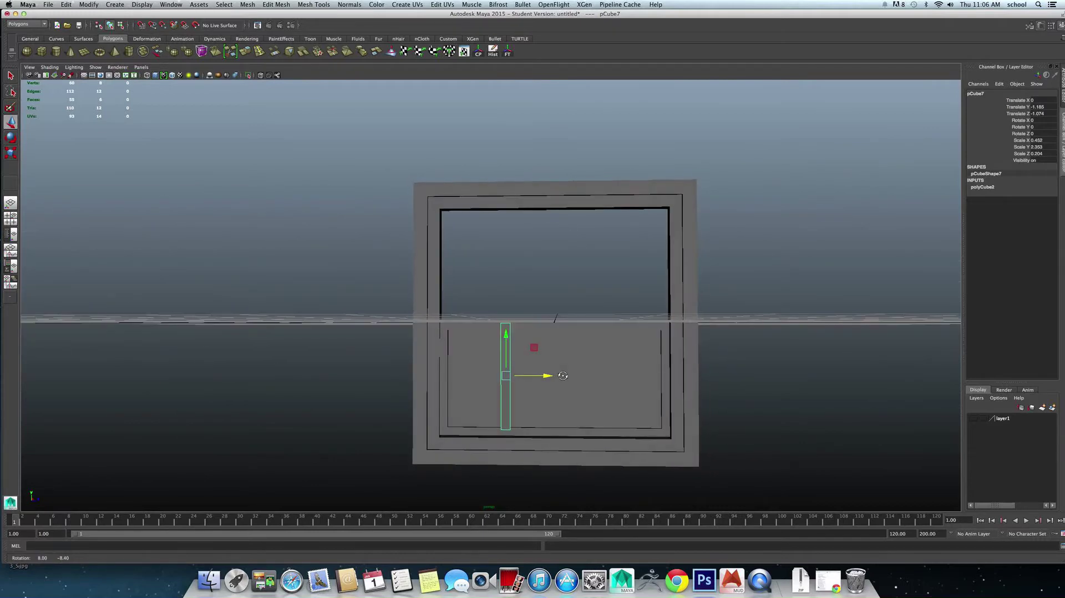
{"action": "left_click_drag", "start_coordinate": [562, 375], "coordinate": [516, 315], "text": "alt"}
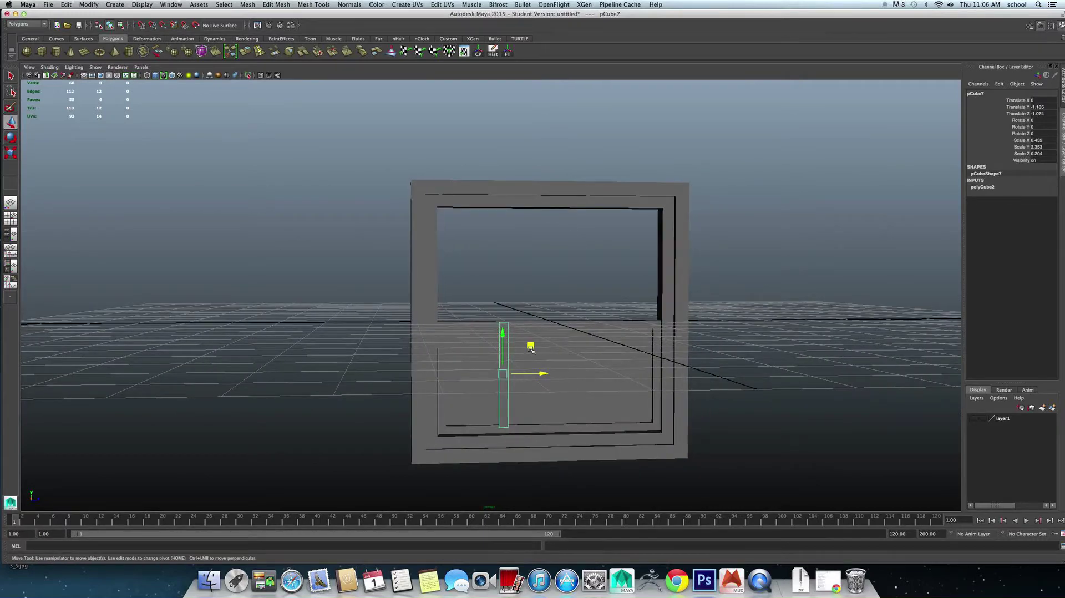
{"action": "left_click_drag", "start_coordinate": [472, 248], "coordinate": [625, 352], "text": "alt"}
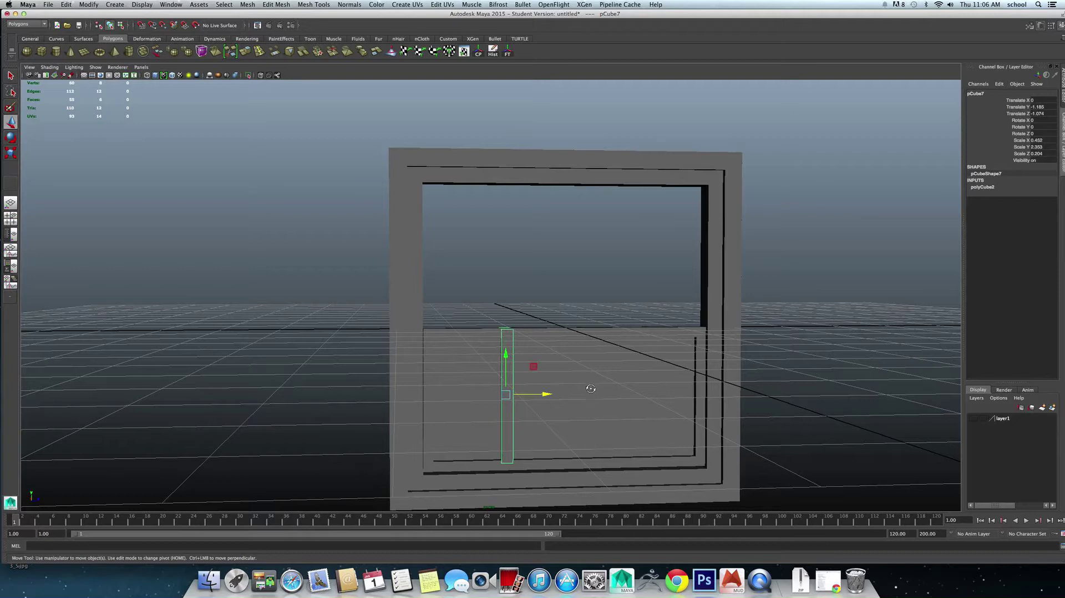
{"action": "left_click_drag", "start_coordinate": [588, 388], "coordinate": [578, 377], "text": "alt"}
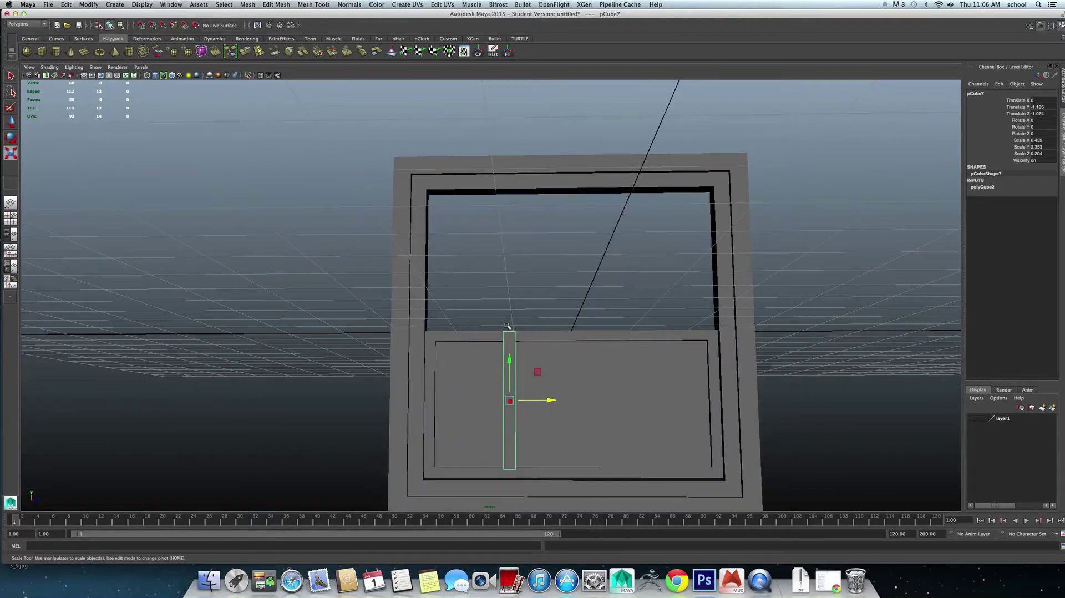
Lower the vertical bar slightly and stretch it to span the sash height.
{"action": "key", "text": "r"}
{"action": "left_click_drag", "start_coordinate": [512, 365], "coordinate": [512, 365]}
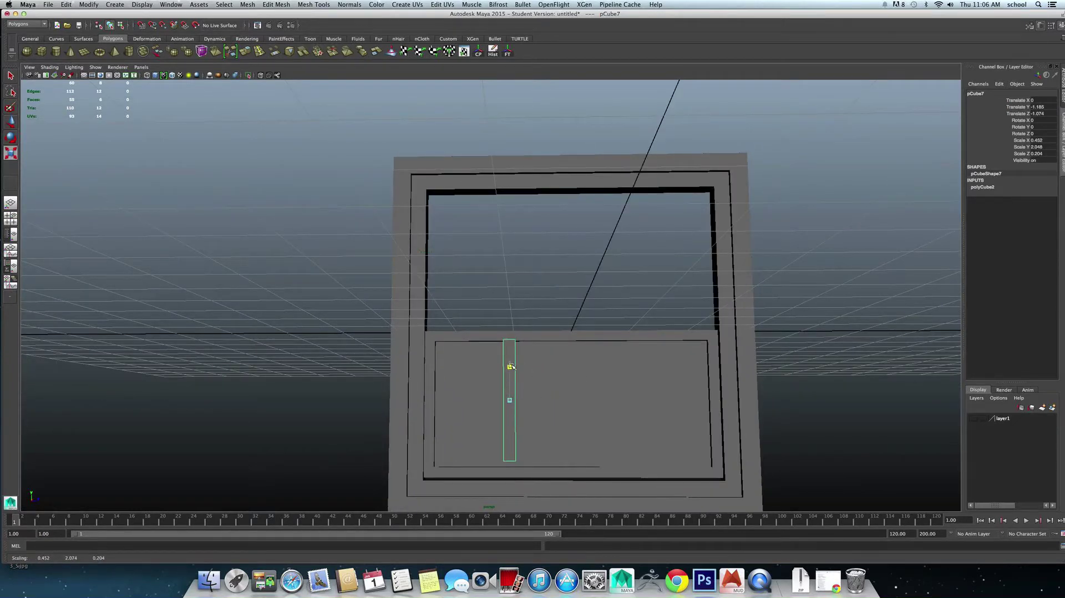
{"action": "key", "text": "w"}
{"action": "left_click_drag", "start_coordinate": [511, 361], "coordinate": [512, 366]}
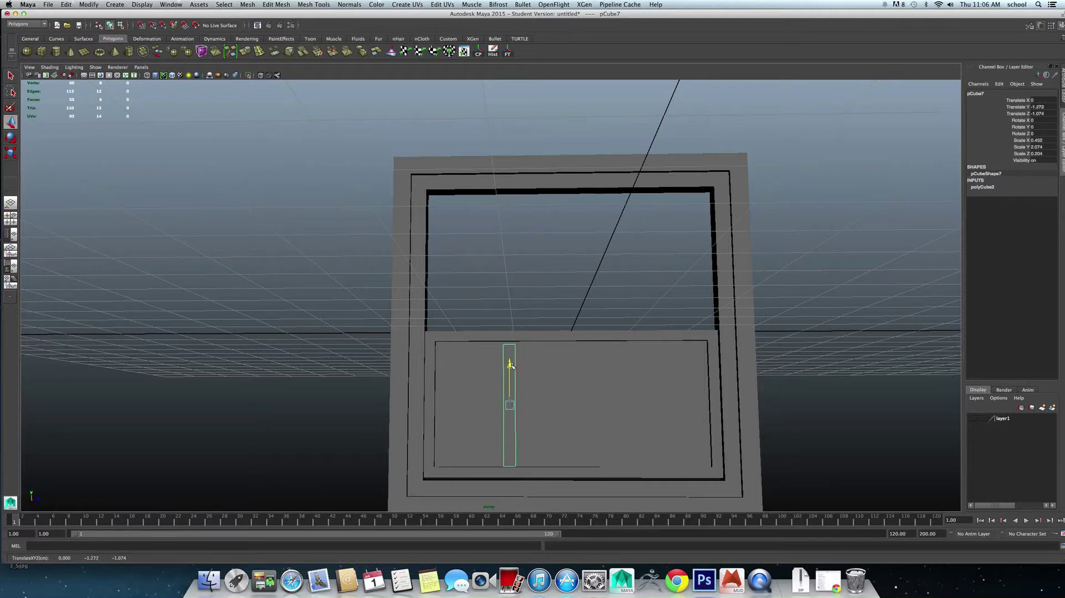
{"action": "key", "text": "r"}
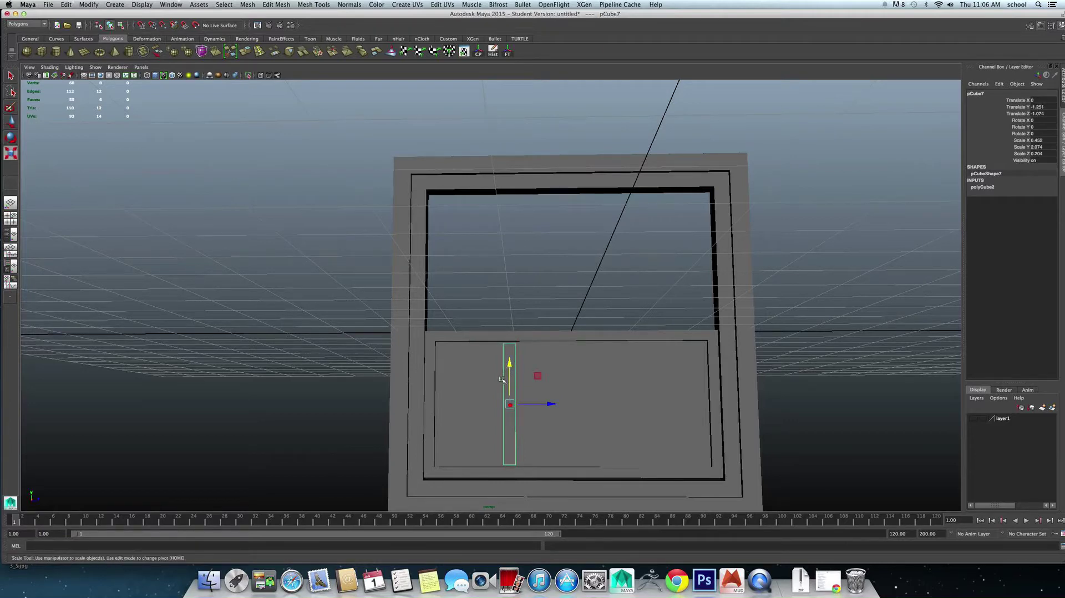
{"action": "left_click_drag", "start_coordinate": [510, 366], "coordinate": [511, 364]}
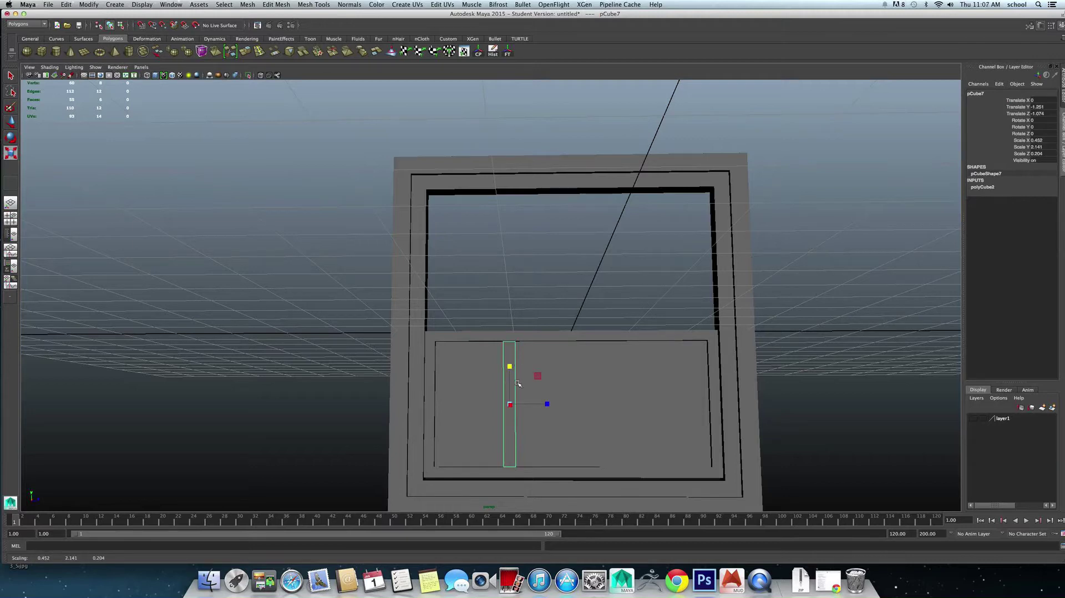
Shift the vertical muntin across the sash and place a duplicate toward the right side.
{"action": "key", "text": "w"}
{"action": "left_click_drag", "start_coordinate": [552, 405], "coordinate": [562, 404]}
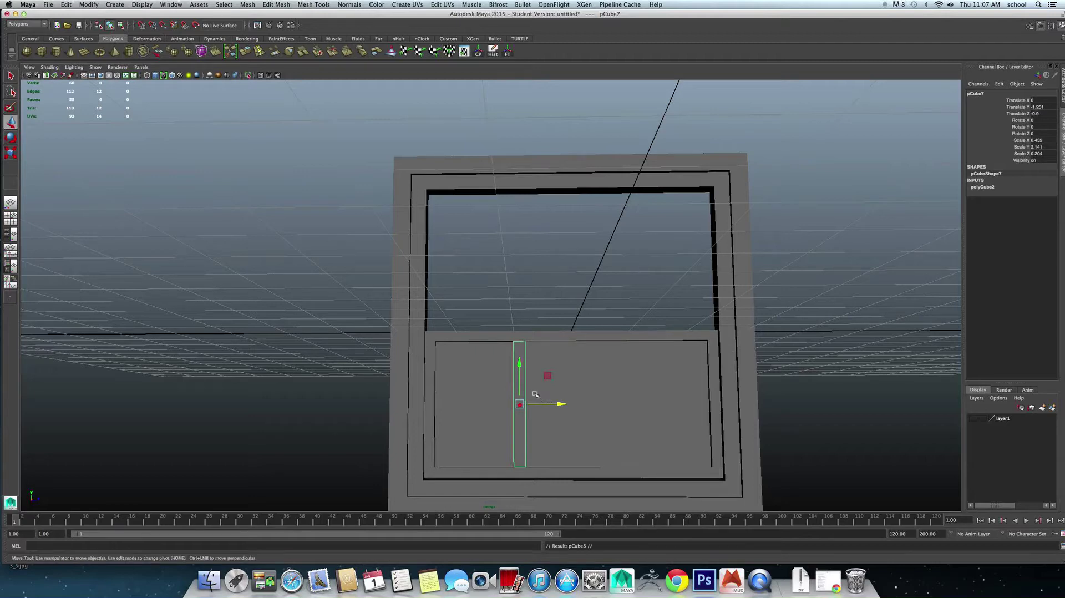
{"action": "key", "text": "ctrl+d"}
{"action": "left_click_drag", "start_coordinate": [571, 404], "coordinate": [661, 405]}
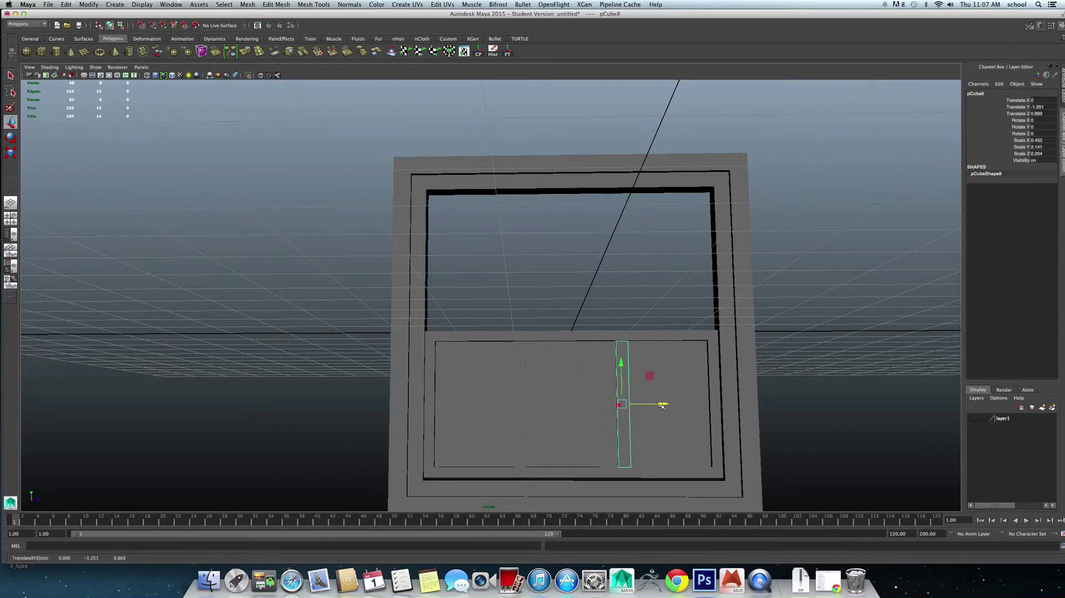
{"action": "mouse_move", "coordinate": [602, 442]}
{"action": "left_mouse_down", "text": "alt"}
{"action": "mouse_move", "coordinate": [634, 446]}
{"action": "mouse_move", "coordinate": [625, 435]}
{"action": "left_mouse_up", "text": "alt"}
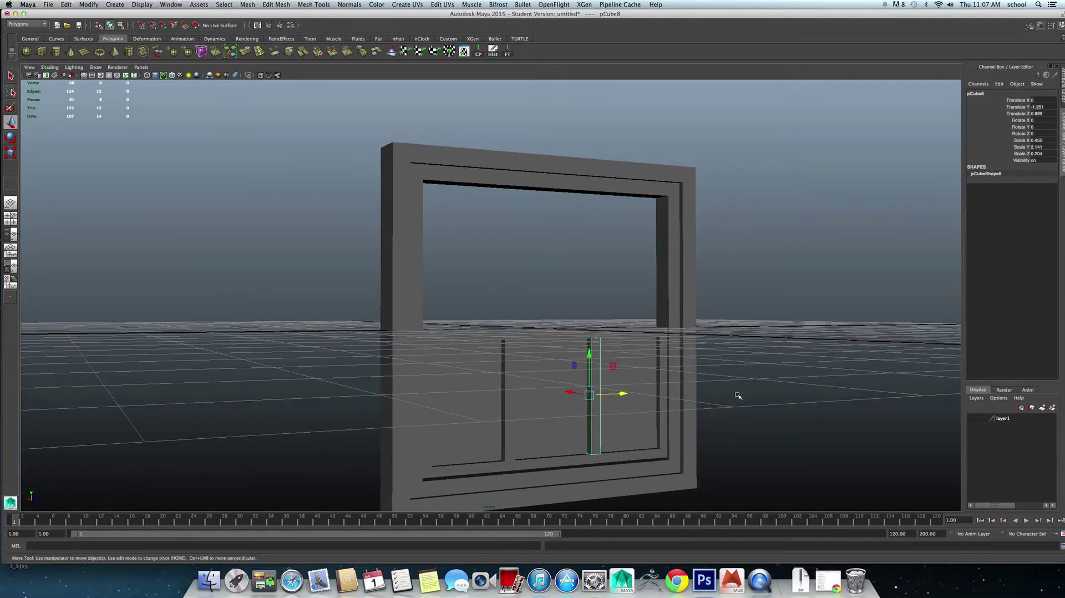
{"action": "left_click", "coordinate": [688, 413]}
{"action": "left_click_drag", "start_coordinate": [620, 418], "coordinate": [611, 411], "text": "alt"}
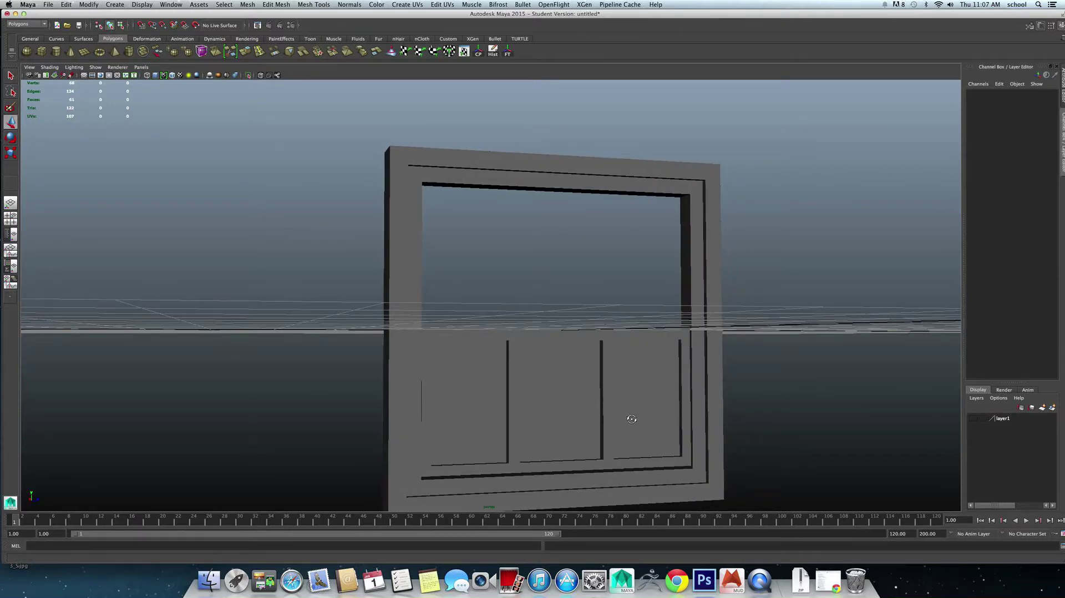
{"action": "left_click_drag", "start_coordinate": [610, 406], "coordinate": [610, 393], "text": "alt"}
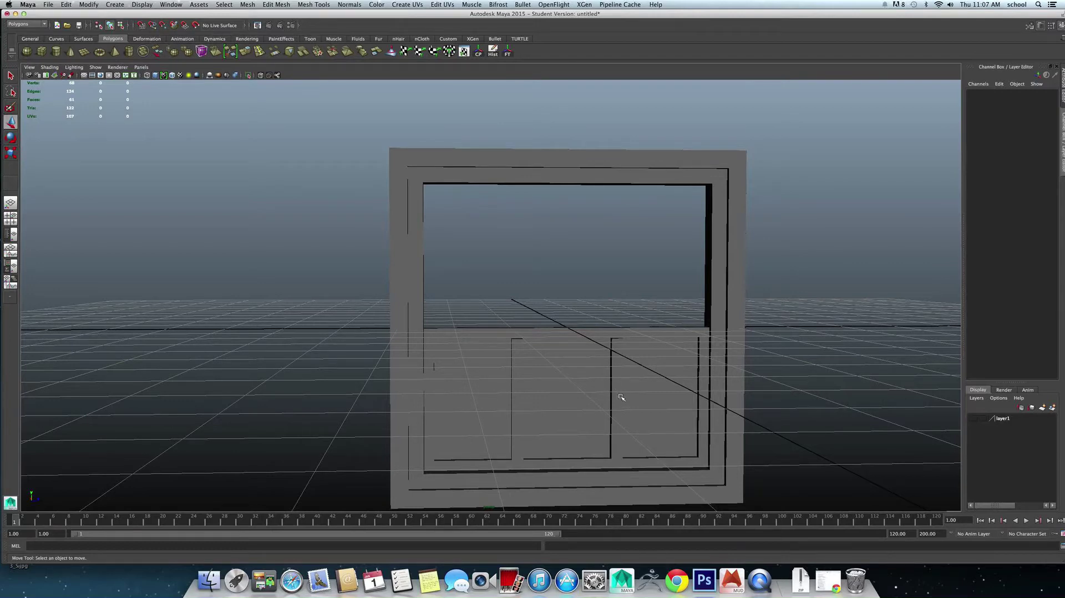
{"action": "left_click", "coordinate": [621, 397]}
Duplicate a vertical muntin and turn the copy horizontal with Rotate X 90.
{"action": "key", "text": "ctrl+d"}
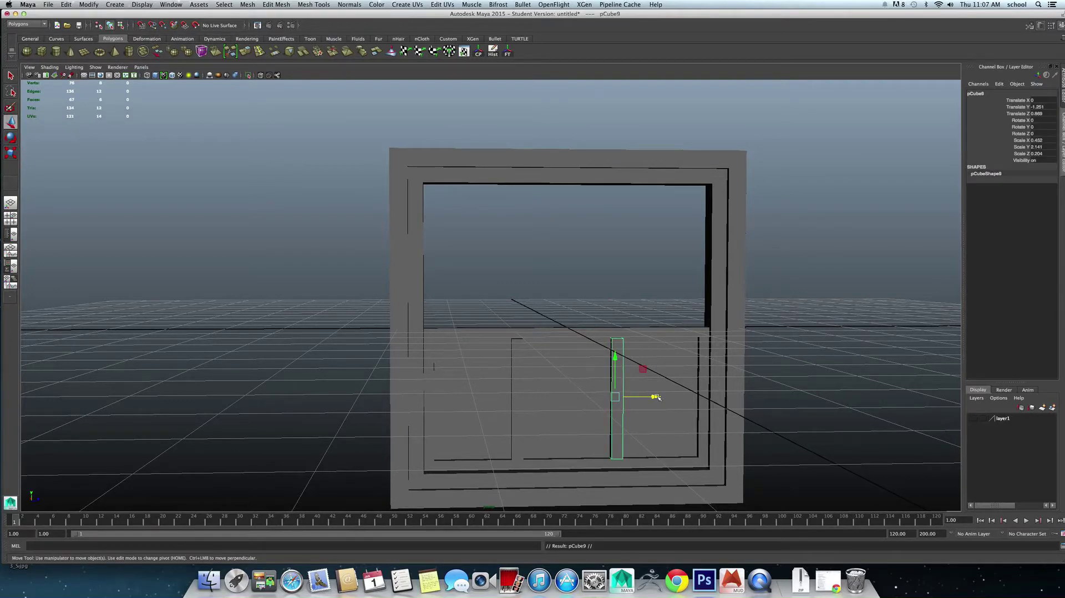
{"action": "left_click_drag", "start_coordinate": [658, 397], "coordinate": [614, 396]}
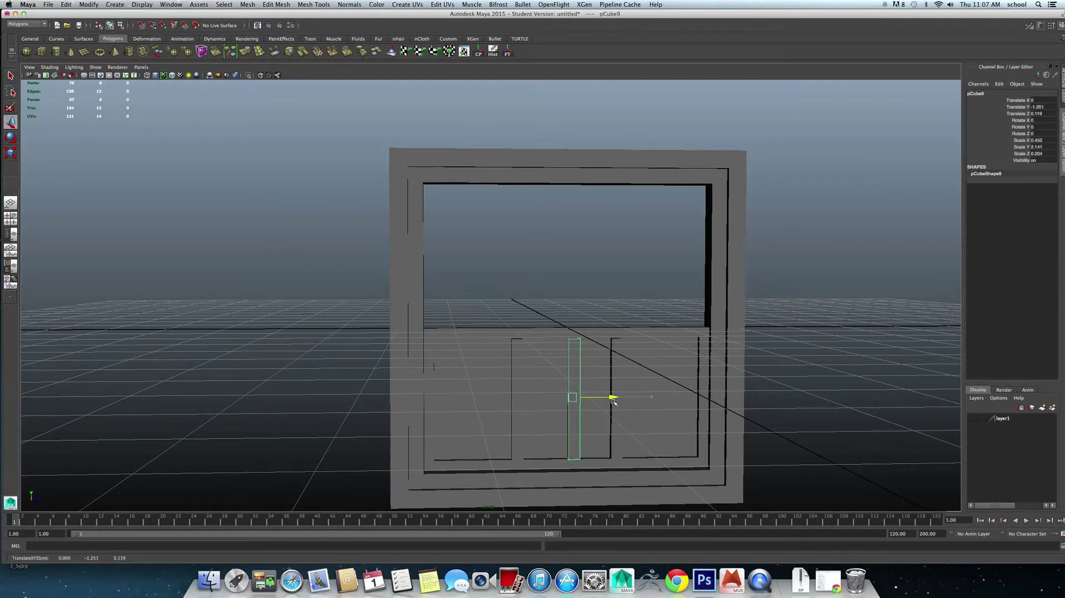
{"action": "key", "text": "e"}
{"action": "left_click_drag", "start_coordinate": [555, 368], "coordinate": [930, 177]}
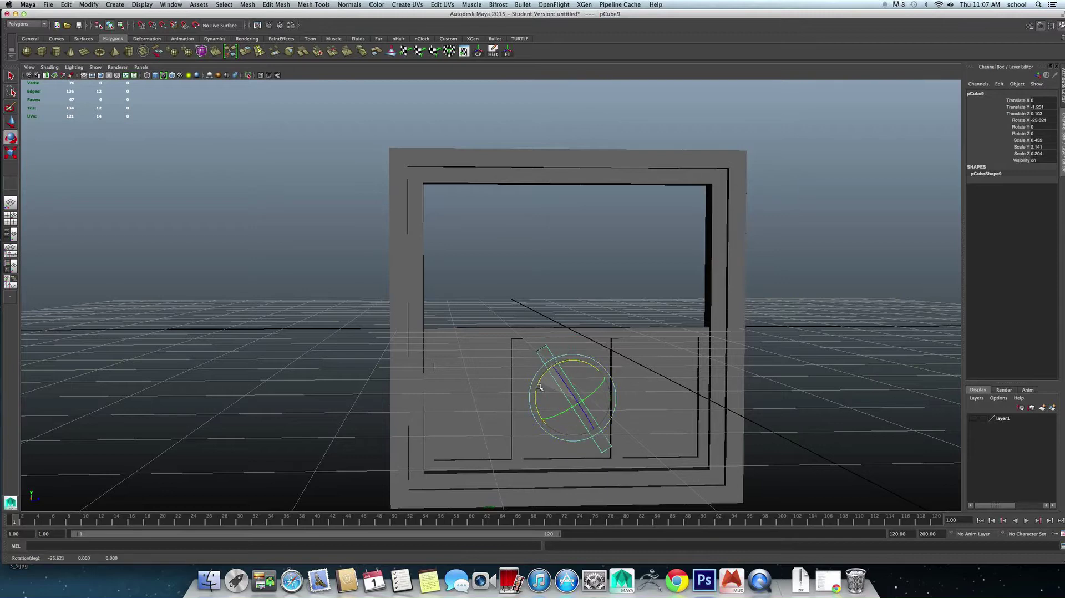
{"action": "left_click", "coordinate": [1041, 121]}
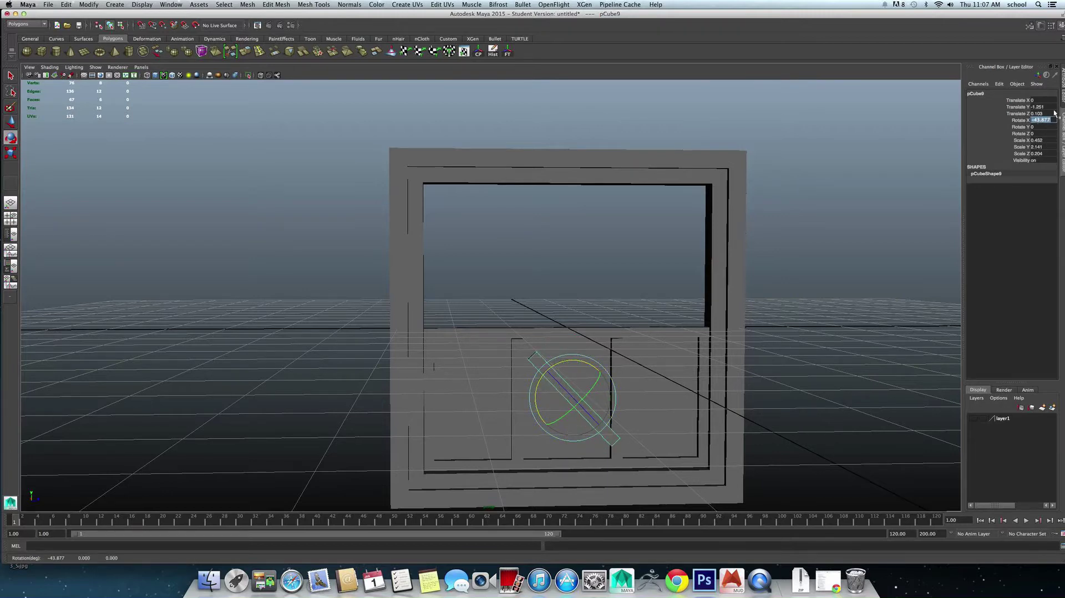
{"action": "key", "text": "Return"}
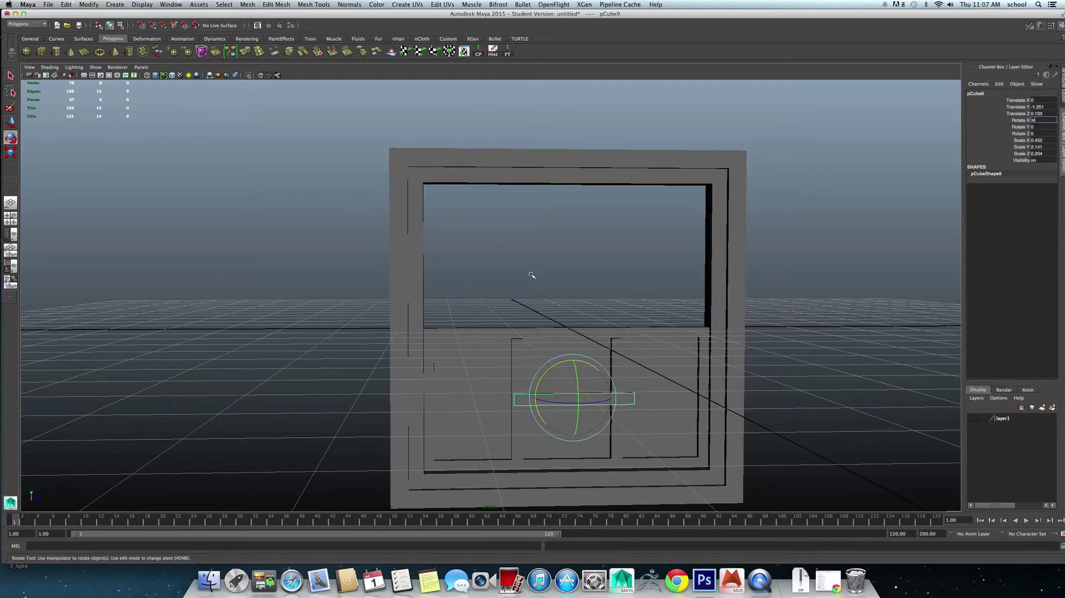
{"action": "key", "text": "Return"}
Center the horizontal muntin in the sash and stretch it across the full width.
{"action": "key", "text": "w"}
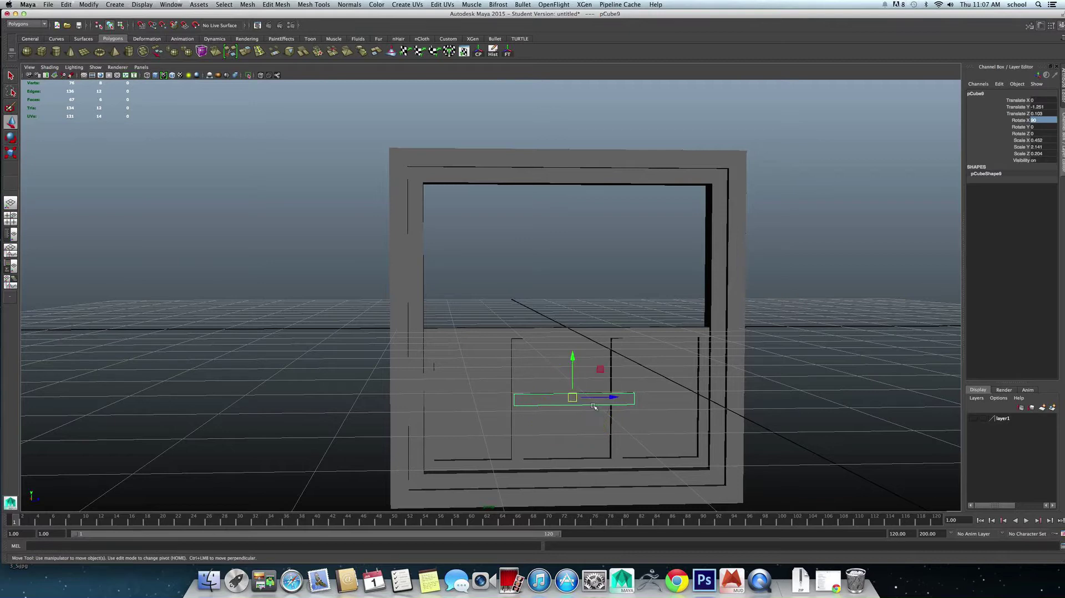
{"action": "mouse_move", "coordinate": [613, 397]}
{"action": "left_mouse_down"}
{"action": "mouse_move", "coordinate": [598, 402]}
{"action": "mouse_move", "coordinate": [635, 400]}
{"action": "left_mouse_up"}
{"action": "key", "text": "r"}
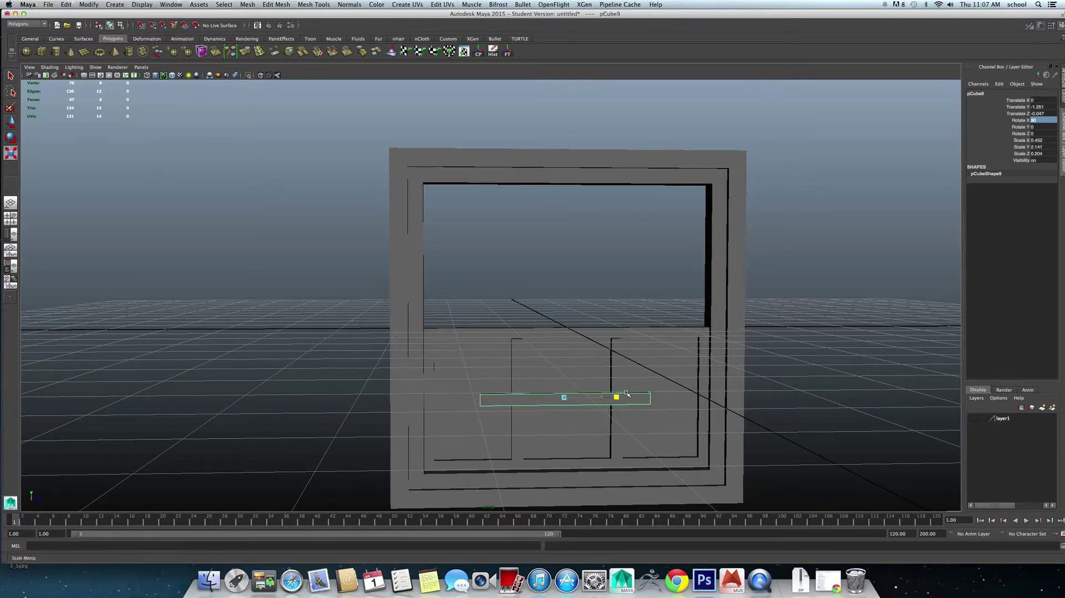
{"action": "key", "text": "w"}
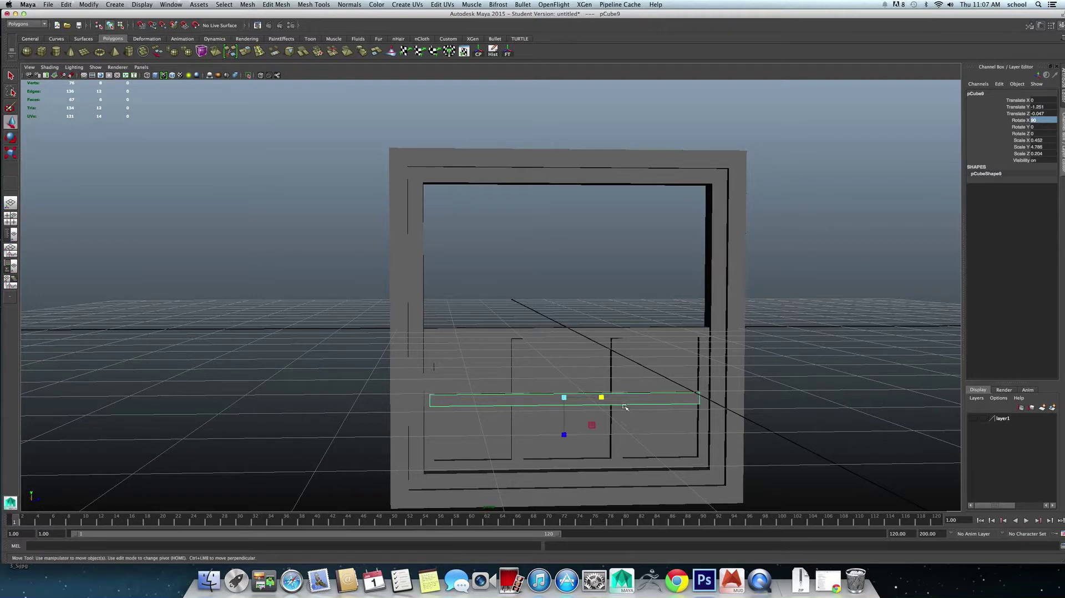
{"action": "left_click_drag", "start_coordinate": [605, 397], "coordinate": [602, 398]}
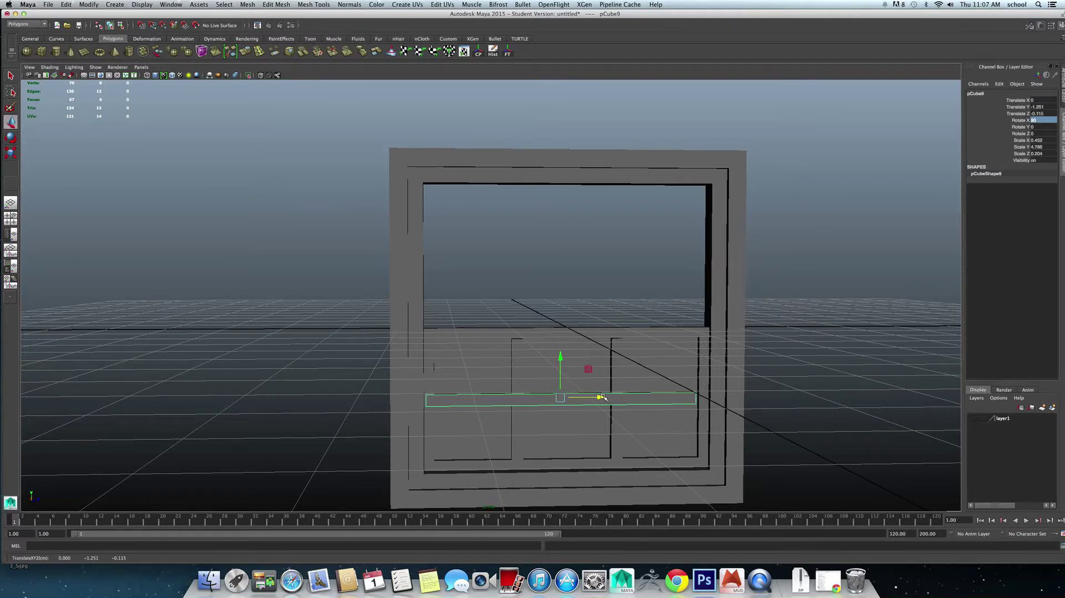
{"action": "key", "text": "r"}
{"action": "mouse_move", "coordinate": [602, 397]}
{"action": "left_mouse_down"}
{"action": "mouse_move", "coordinate": [602, 419]}
{"action": "mouse_move", "coordinate": [766, 369]}
{"action": "left_mouse_up"}
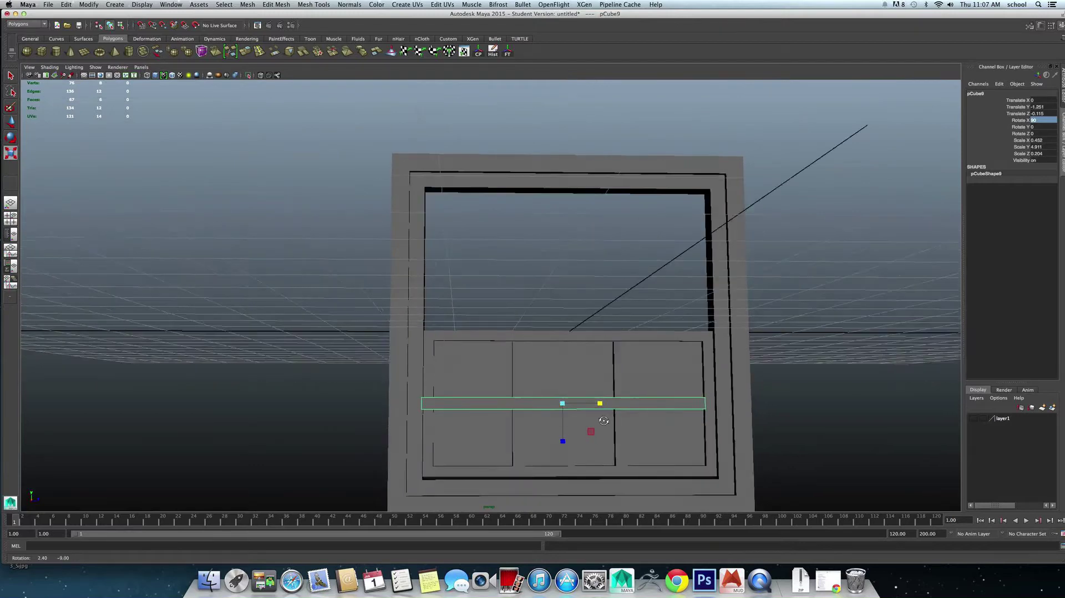
{"action": "left_click", "coordinate": [766, 369]}
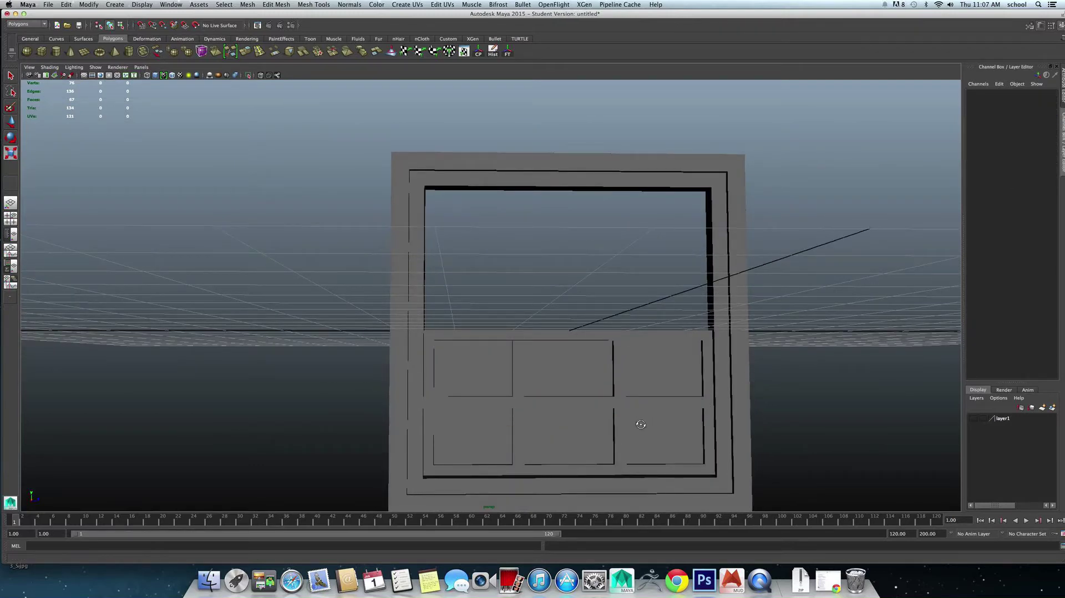
{"action": "mouse_move", "coordinate": [637, 422]}
{"action": "left_mouse_down", "text": "alt"}
{"action": "mouse_move", "coordinate": [645, 434]}
{"action": "mouse_move", "coordinate": [584, 394]}
{"action": "left_mouse_up", "text": "alt"}
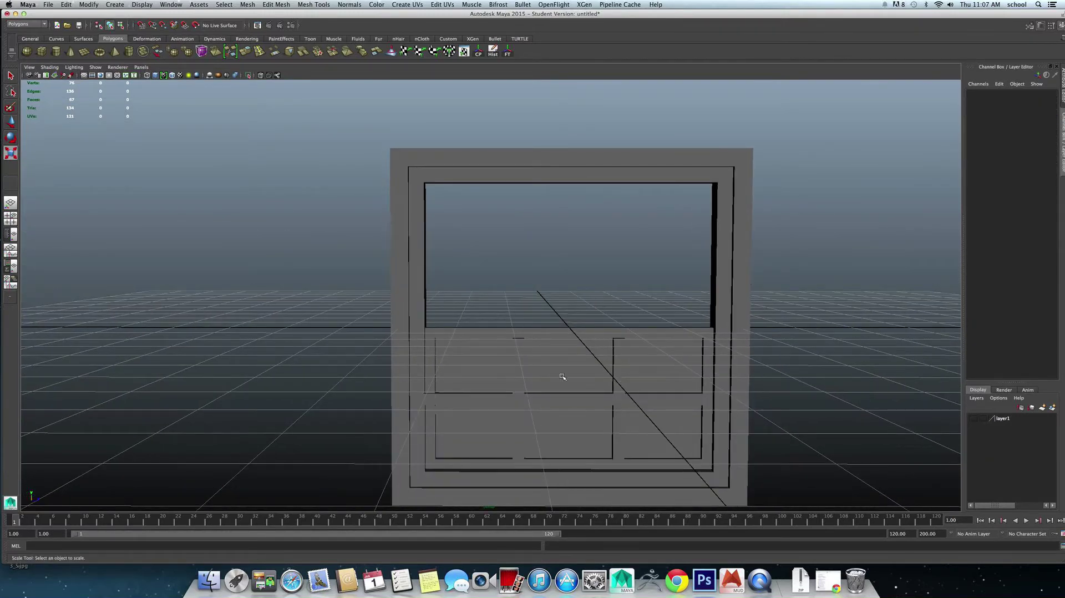
{"action": "left_click", "coordinate": [620, 402]}
{"action": "left_click_drag", "start_coordinate": [600, 418], "coordinate": [624, 417], "text": "alt"}
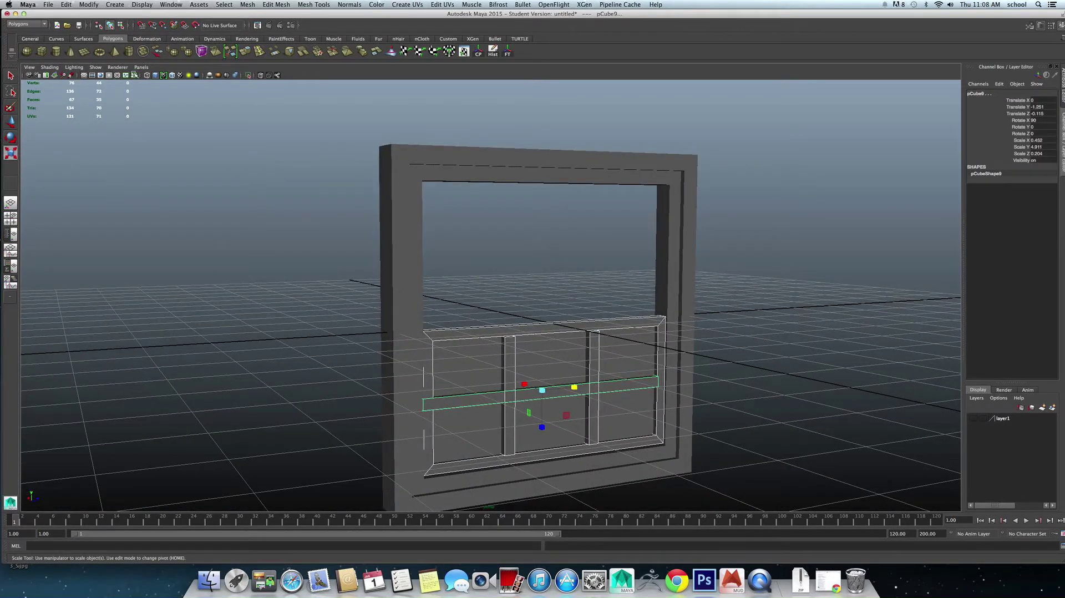
Combine the six-pane sash and bars into one mesh, then fit a duplicate into the upper opening.
{"action": "left_click", "coordinate": [142, 51]}
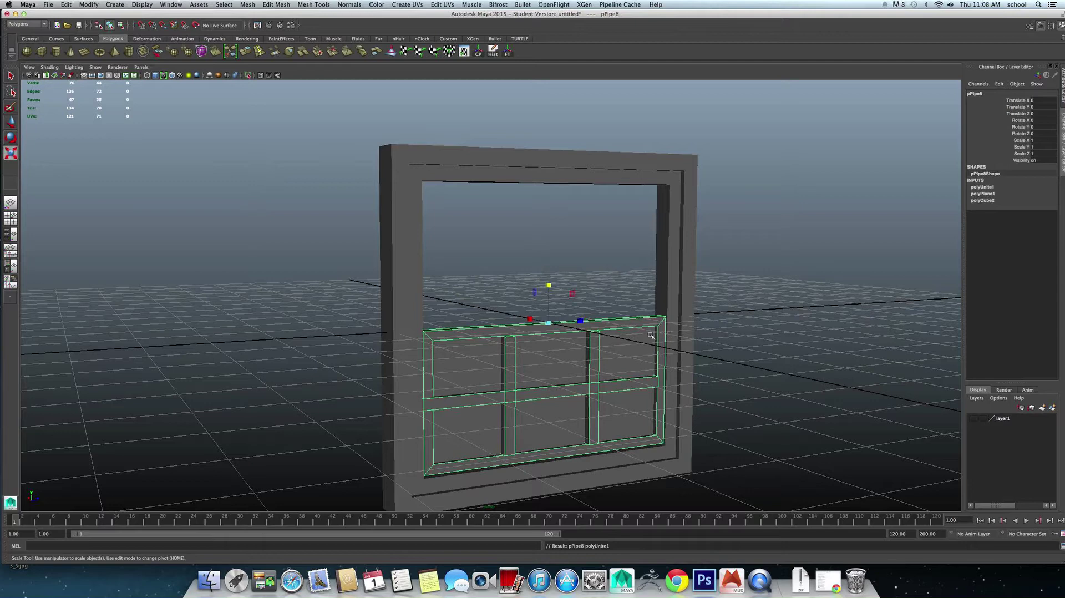
{"action": "key", "text": "alt+shift+d"}
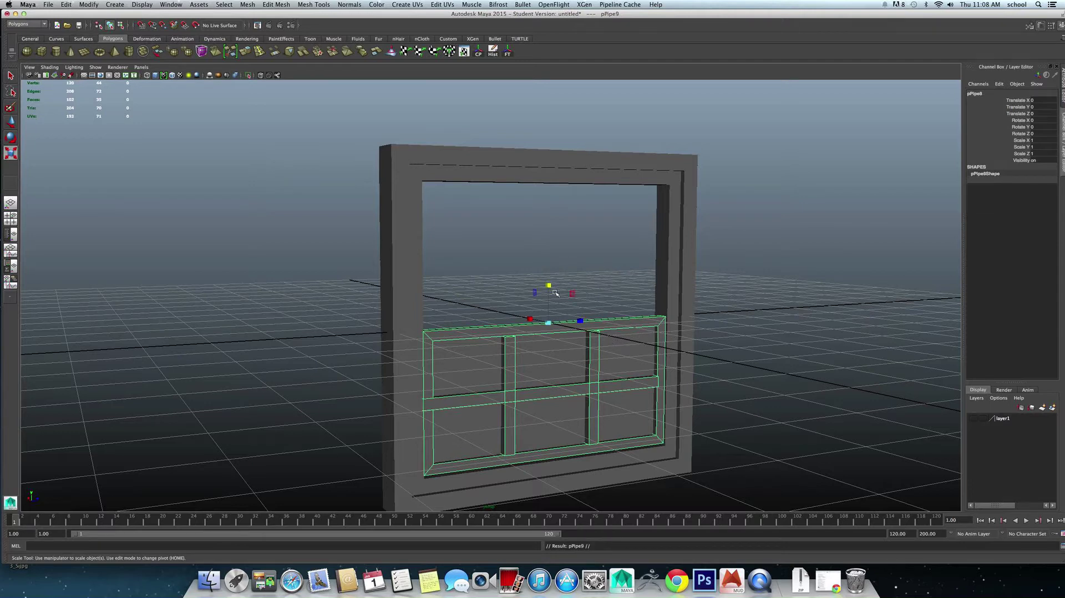
{"action": "key", "text": "w"}
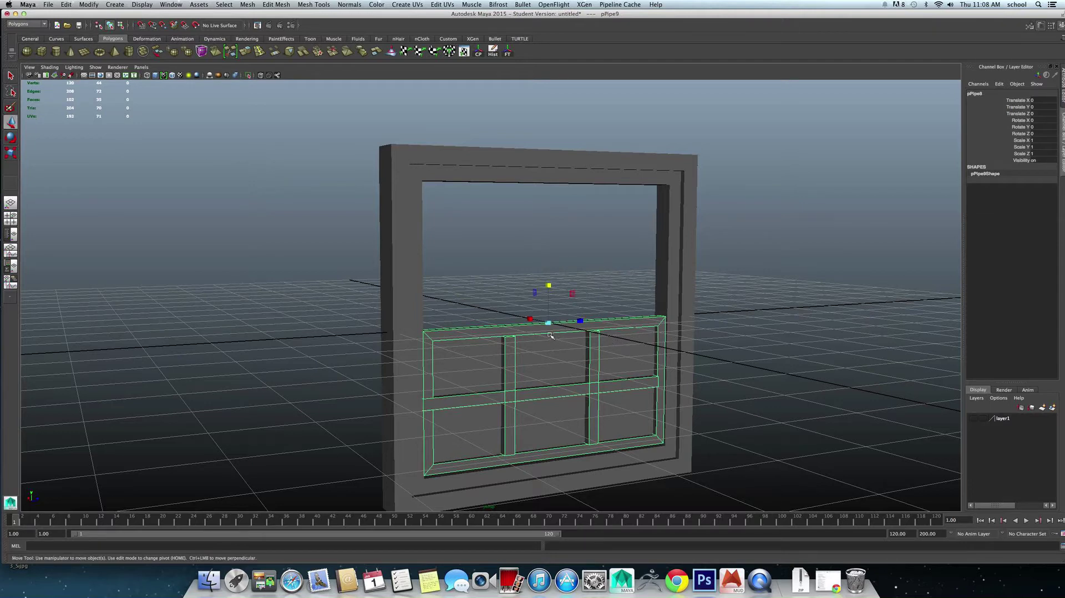
{"action": "mouse_move", "coordinate": [550, 283]}
{"action": "left_mouse_down"}
{"action": "mouse_move", "coordinate": [552, 298]}
{"action": "mouse_move", "coordinate": [488, 232]}
{"action": "mouse_move", "coordinate": [489, 216]}
{"action": "left_mouse_up"}
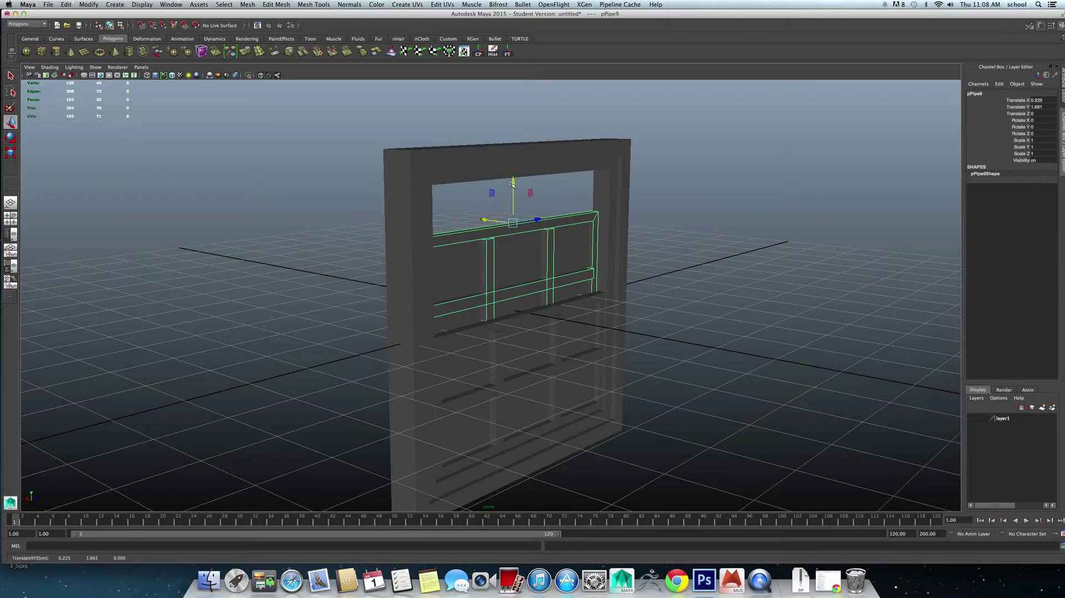
{"action": "left_click_drag", "start_coordinate": [512, 183], "coordinate": [515, 142]}
{"action": "mouse_move", "coordinate": [616, 318]}
{"action": "left_mouse_down", "text": "alt"}
{"action": "mouse_move", "coordinate": [540, 313]}
{"action": "mouse_move", "coordinate": [570, 333]}
{"action": "mouse_move", "coordinate": [618, 311]}
{"action": "mouse_move", "coordinate": [549, 317]}
{"action": "mouse_move", "coordinate": [566, 199]}
{"action": "left_mouse_up", "text": "alt"}
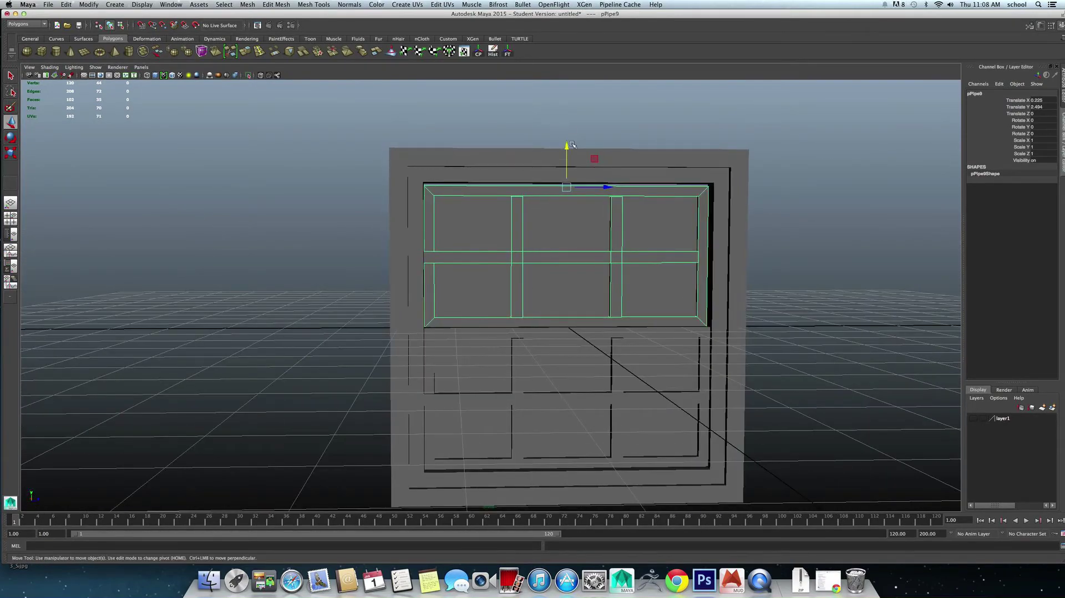
{"action": "left_click_drag", "start_coordinate": [565, 145], "coordinate": [566, 147]}
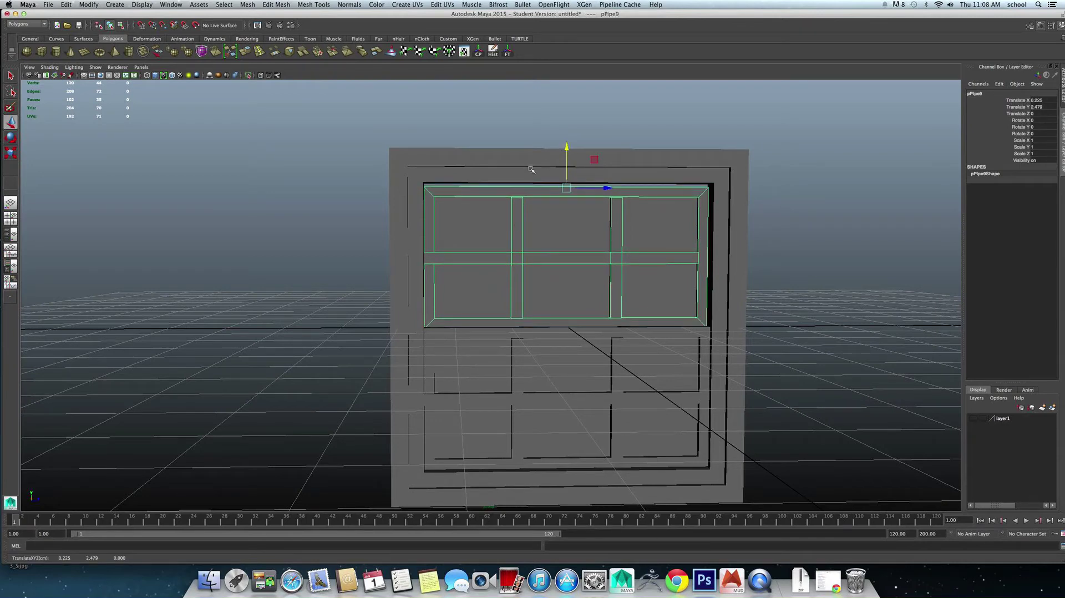
{"action": "right_click_drag", "start_coordinate": [594, 238], "coordinate": [498, 209], "text": "alt"}
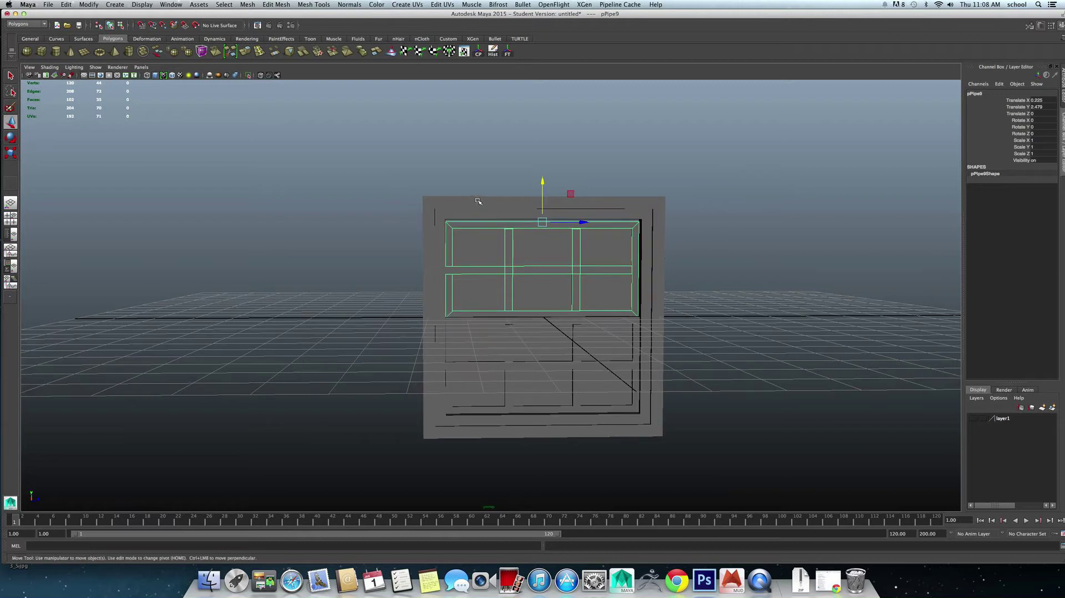
{"action": "left_click_drag", "start_coordinate": [483, 215], "coordinate": [490, 213]}
Raise the top vertices of the outer frame pPipe5 upward.
{"action": "right_click", "coordinate": [487, 207]}
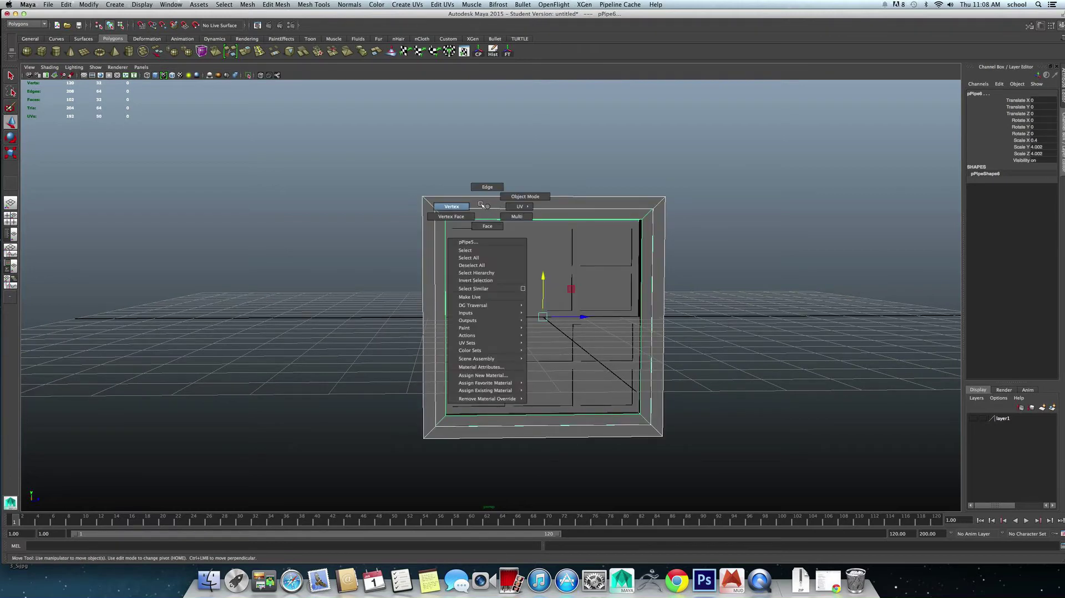
{"action": "left_click", "coordinate": [387, 180]}
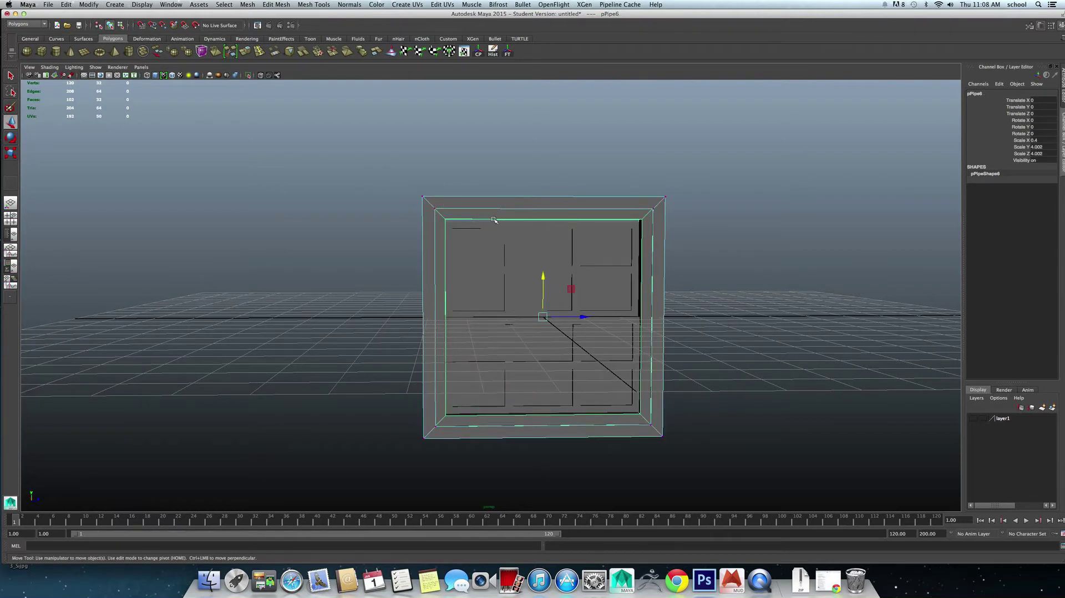
{"action": "left_click_drag", "start_coordinate": [391, 172], "coordinate": [685, 216]}
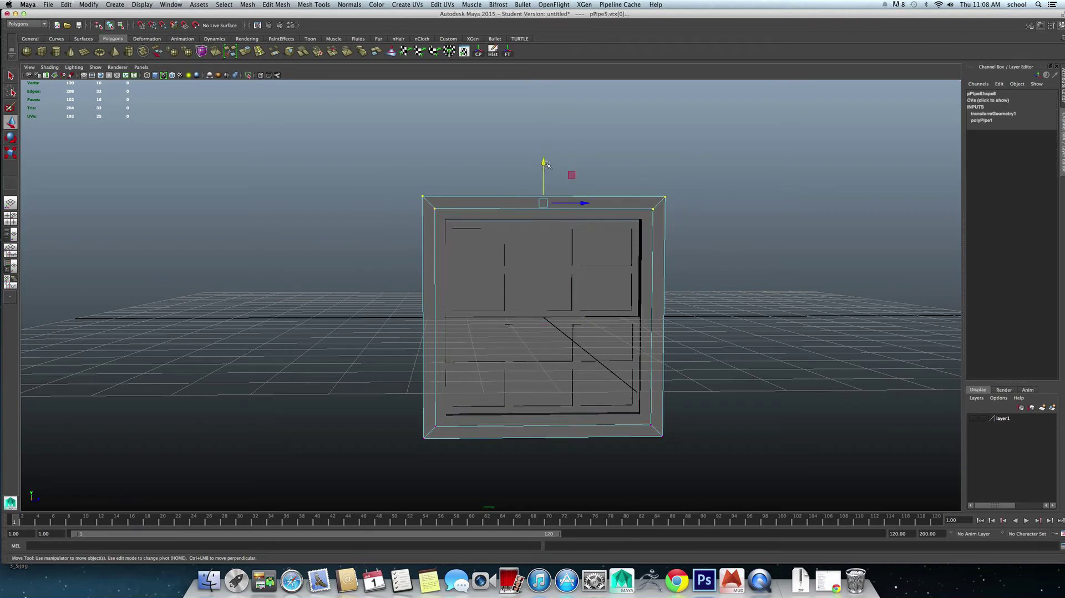
{"action": "left_click_drag", "start_coordinate": [544, 162], "coordinate": [541, 131]}
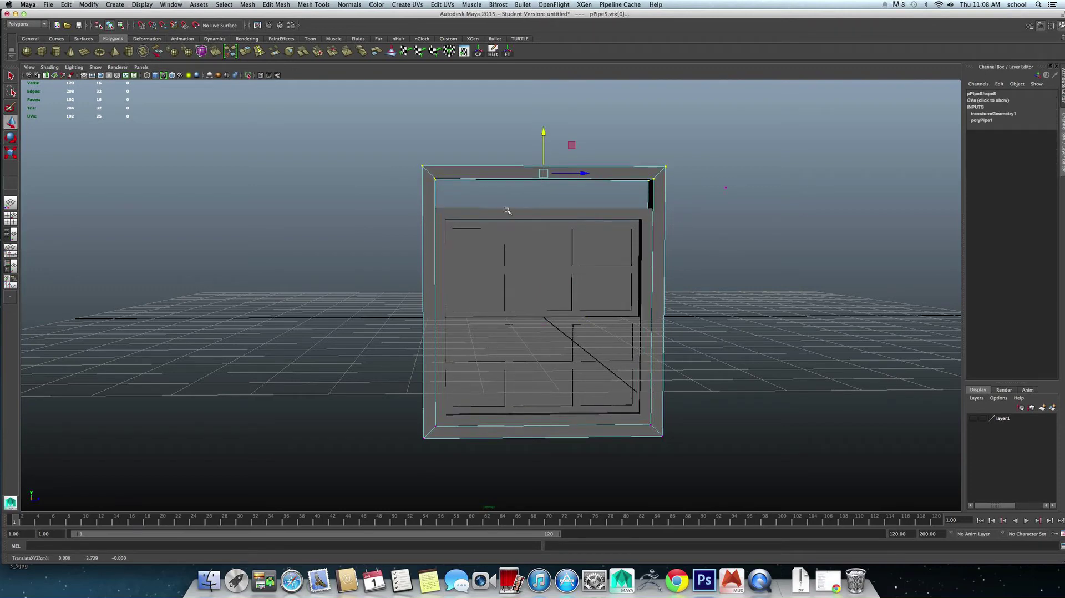
Raise the top vertices of the inner frame pPipe6 to match.
{"action": "left_click", "coordinate": [488, 207]}
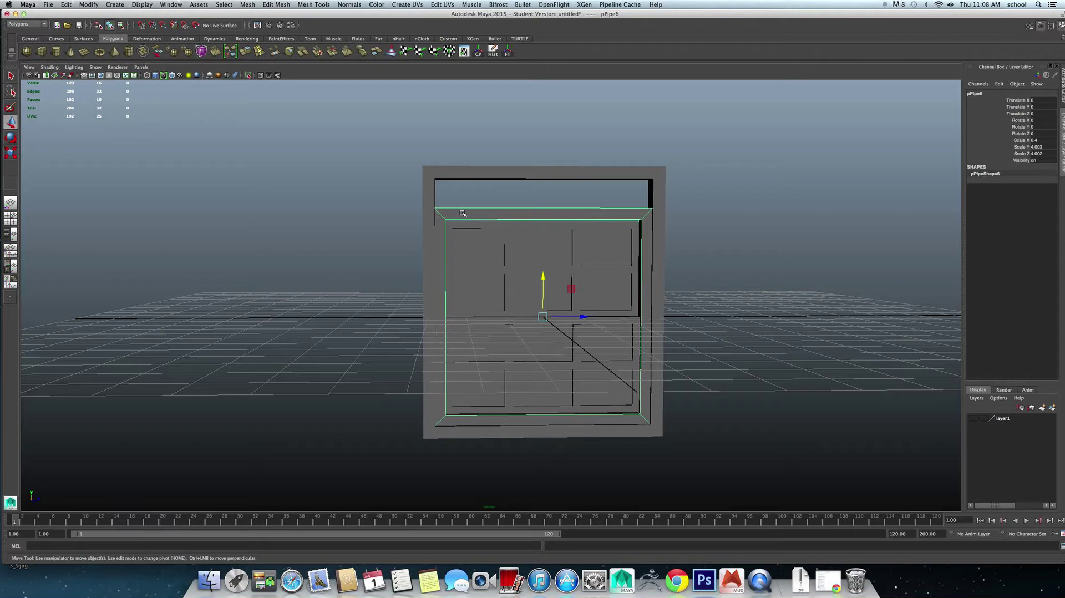
{"action": "right_click_drag", "start_coordinate": [463, 213], "coordinate": [439, 219]}
{"action": "mouse_move", "coordinate": [408, 193]}
{"action": "left_mouse_down"}
{"action": "mouse_move", "coordinate": [516, 226]}
{"action": "mouse_move", "coordinate": [645, 226]}
{"action": "left_mouse_up"}
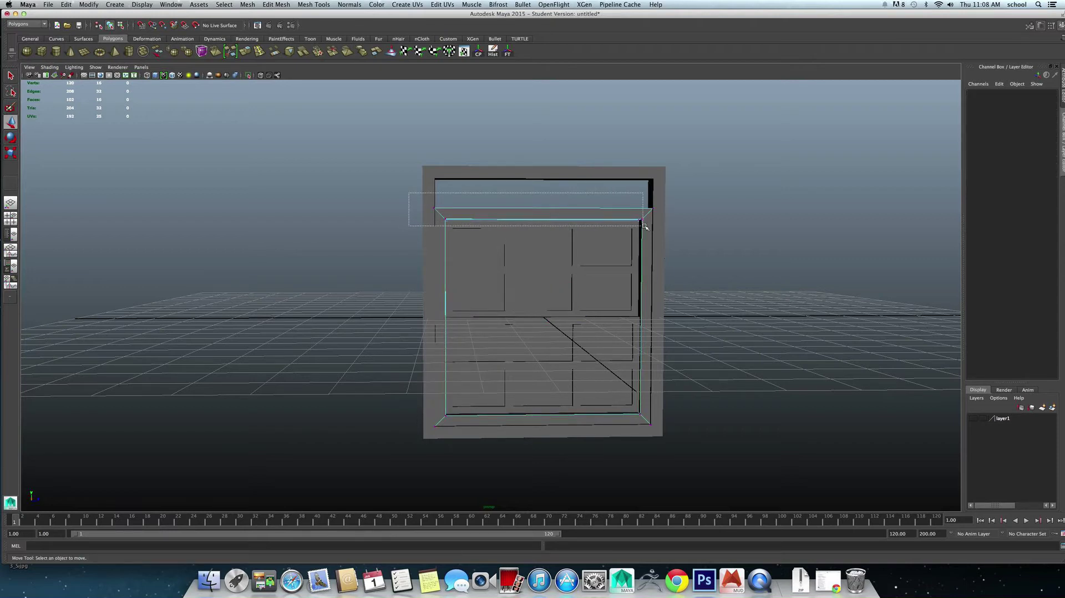
{"action": "left_click_drag", "start_coordinate": [541, 170], "coordinate": [539, 141]}
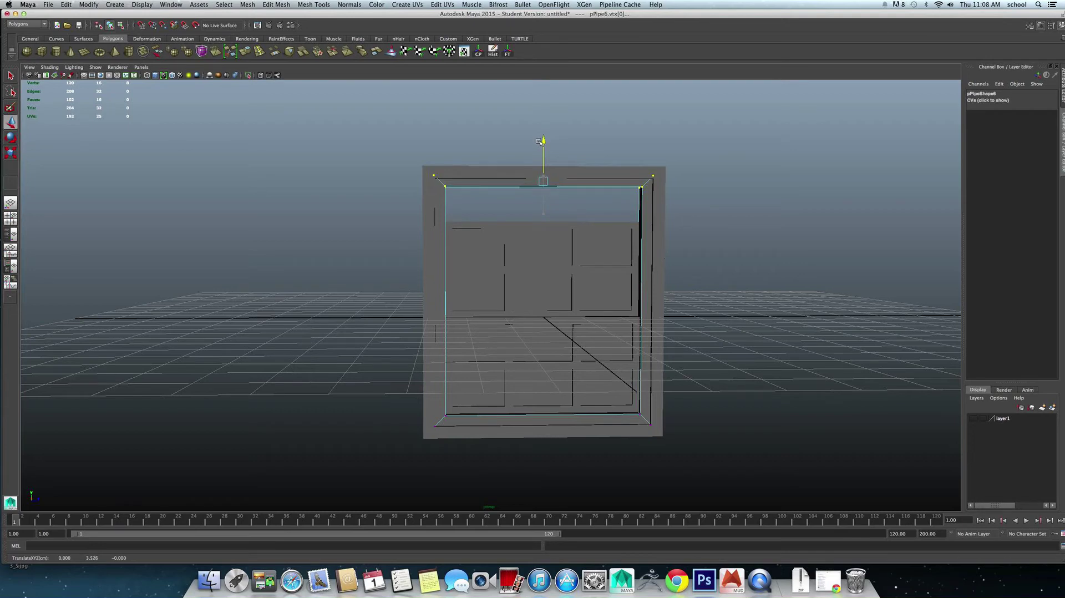
{"action": "left_click", "coordinate": [540, 233]}
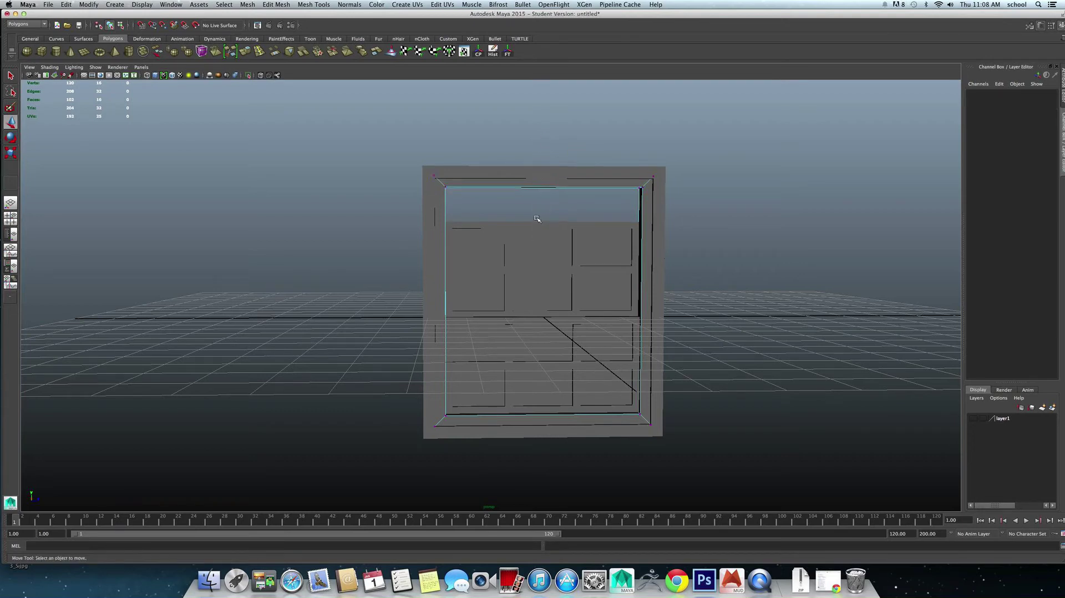
{"action": "left_click", "coordinate": [549, 243]}
Move and scale the upper sash pPipe9 taller to fill the top half.
{"action": "left_click_drag", "start_coordinate": [543, 181], "coordinate": [545, 164]}
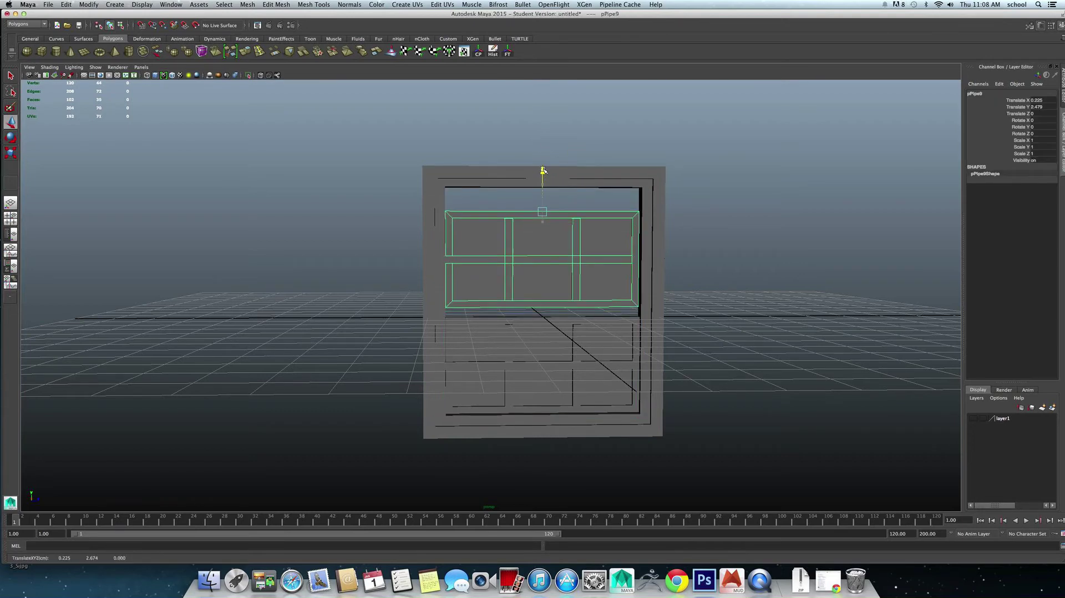
{"action": "key", "text": "r"}
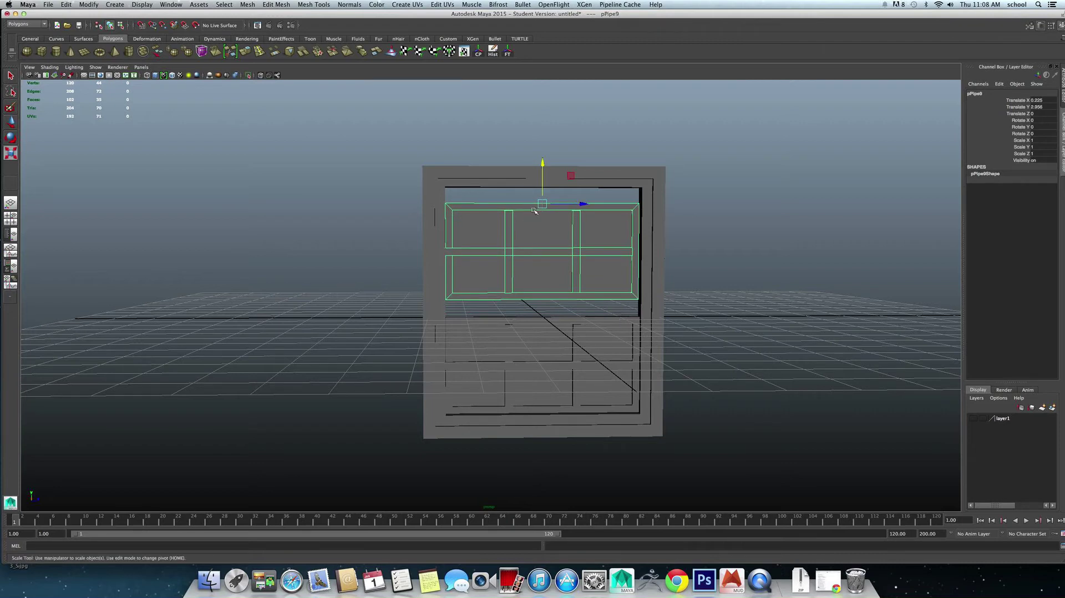
{"action": "left_click_drag", "start_coordinate": [543, 163], "coordinate": [546, 154]}
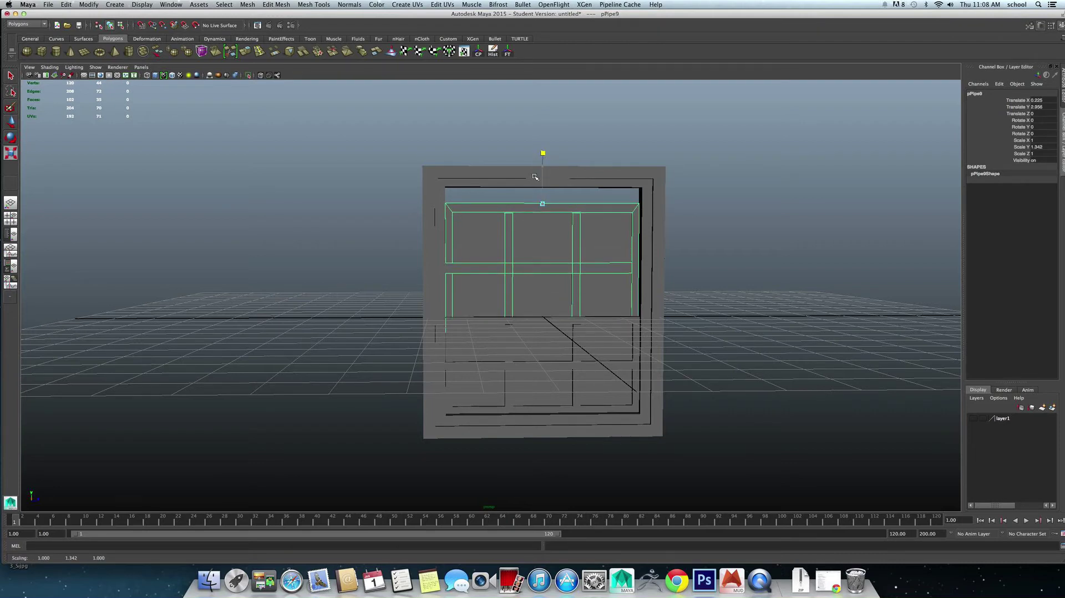
{"action": "key", "text": "w"}
{"action": "left_click_drag", "start_coordinate": [545, 160], "coordinate": [544, 142]}
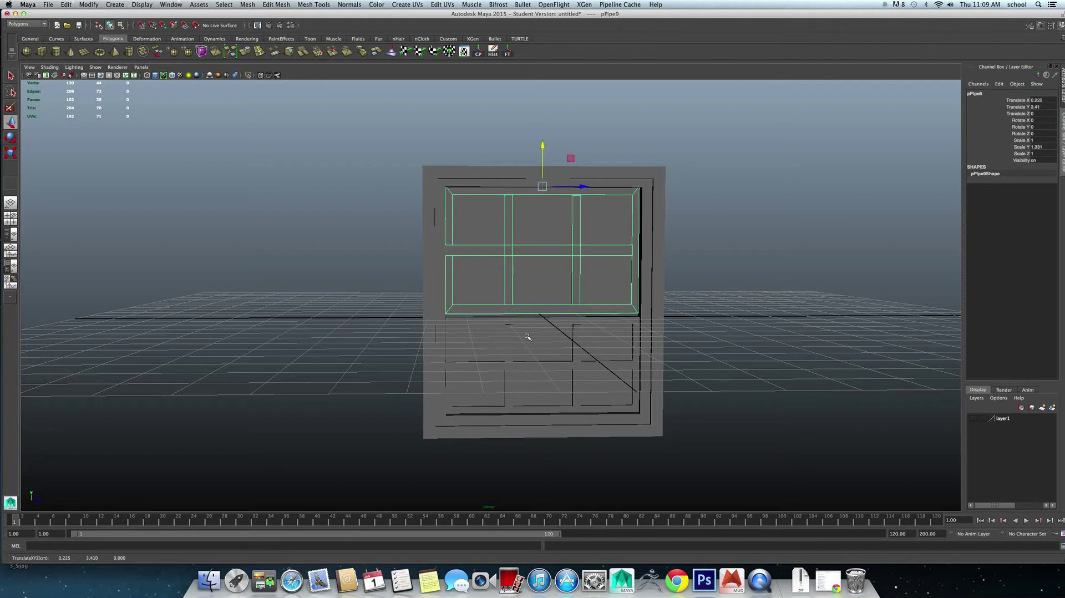
Delete the old lower sash pPipe8 and place a duplicate of pPipe9 in the bottom half.
{"action": "left_click", "coordinate": [525, 364]}
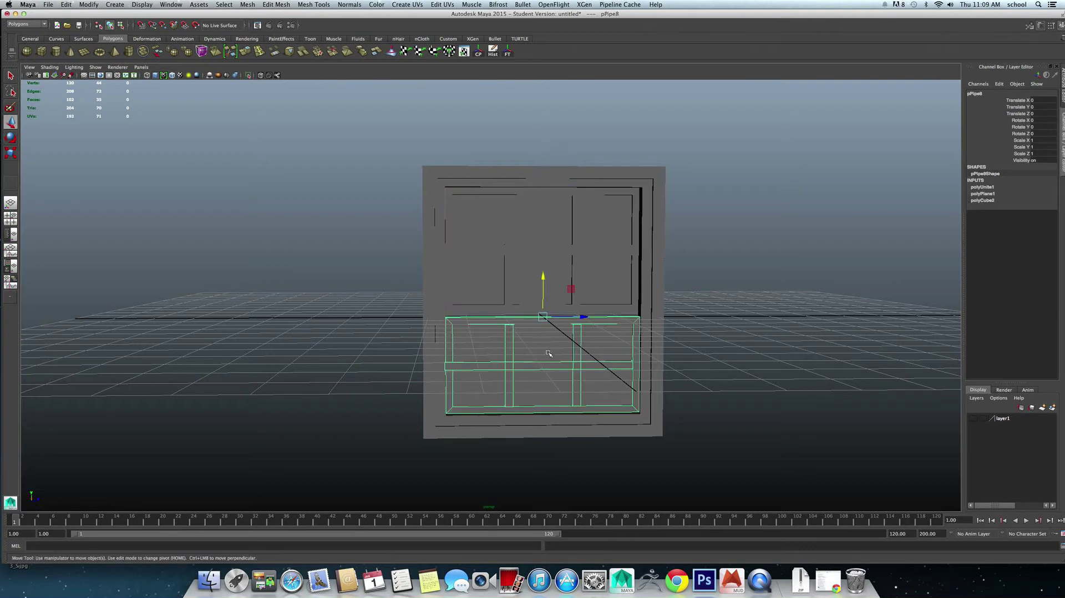
{"action": "key", "text": "Delete"}
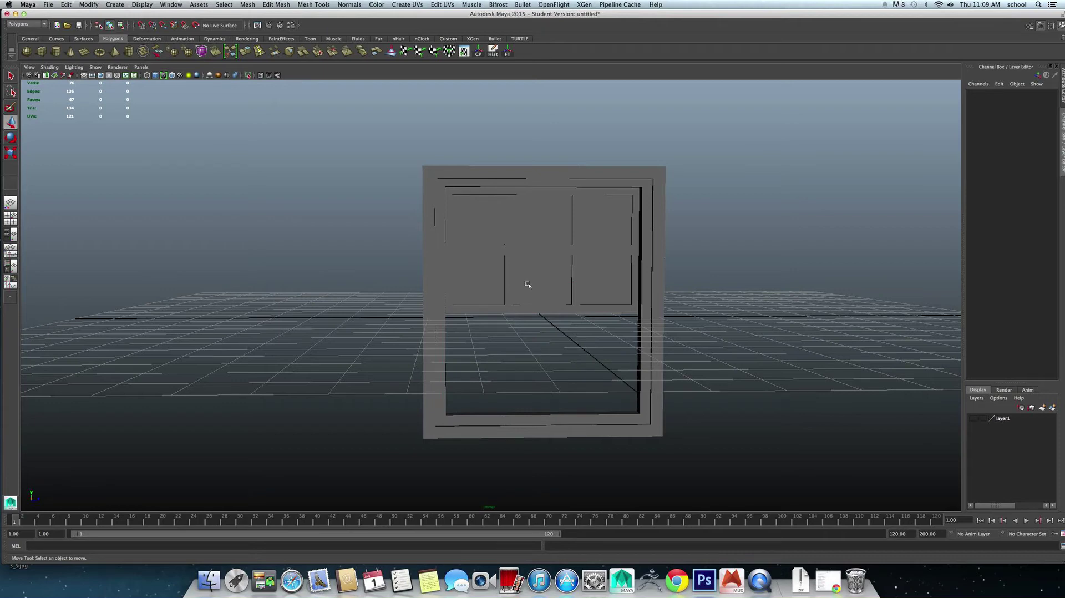
{"action": "left_click", "coordinate": [535, 280]}
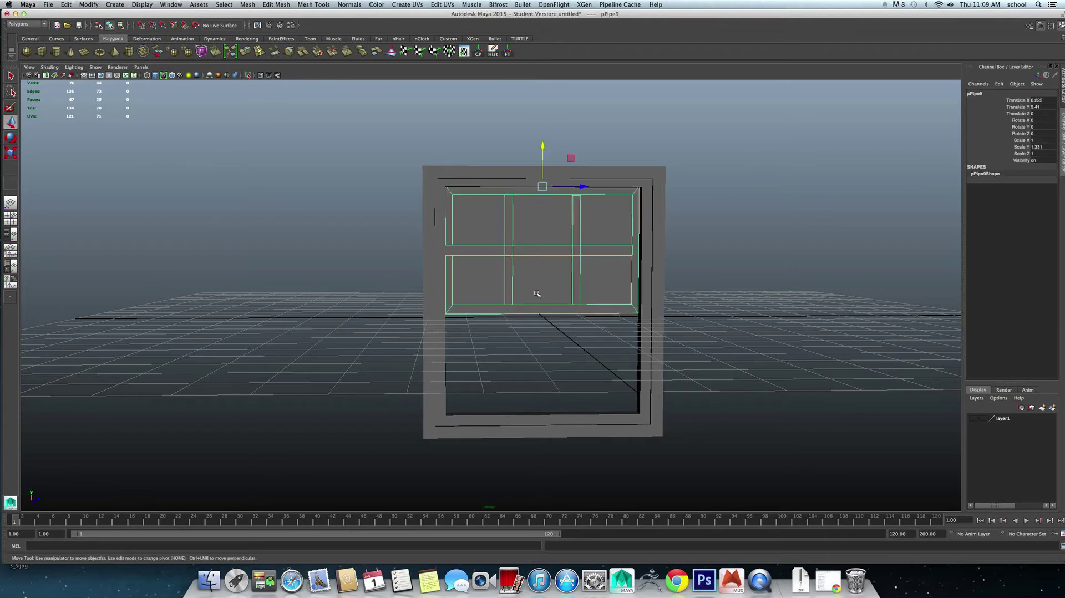
{"action": "key", "text": "ctrl+d"}
{"action": "mouse_move", "coordinate": [542, 166]}
{"action": "left_mouse_down"}
{"action": "mouse_move", "coordinate": [542, 264]}
{"action": "mouse_move", "coordinate": [570, 326]}
{"action": "mouse_move", "coordinate": [486, 279]}
{"action": "mouse_move", "coordinate": [482, 322]}
{"action": "mouse_move", "coordinate": [466, 333]}
{"action": "left_mouse_up"}
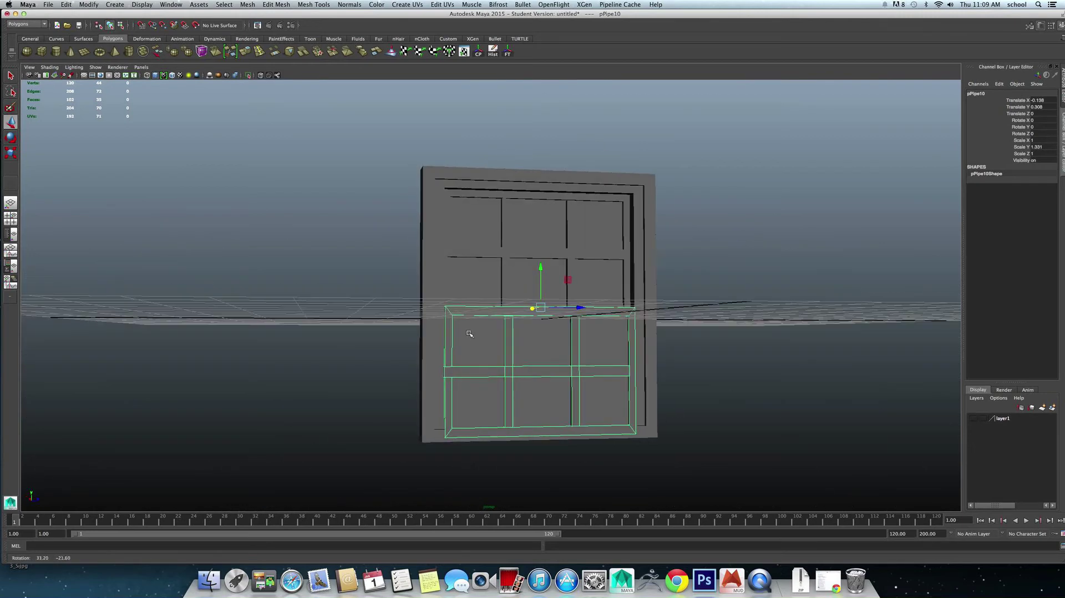
{"action": "left_click_drag", "start_coordinate": [460, 287], "coordinate": [389, 314], "text": "alt"}
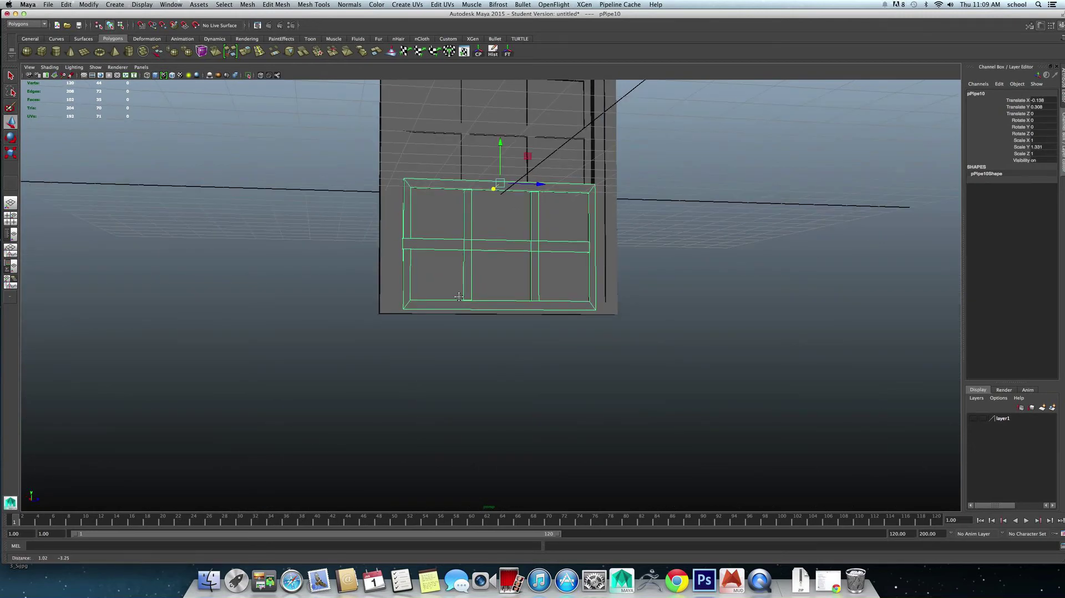
Lower the bottom vertices of the outer frame pPipe5.
{"action": "left_click", "coordinate": [383, 313]}
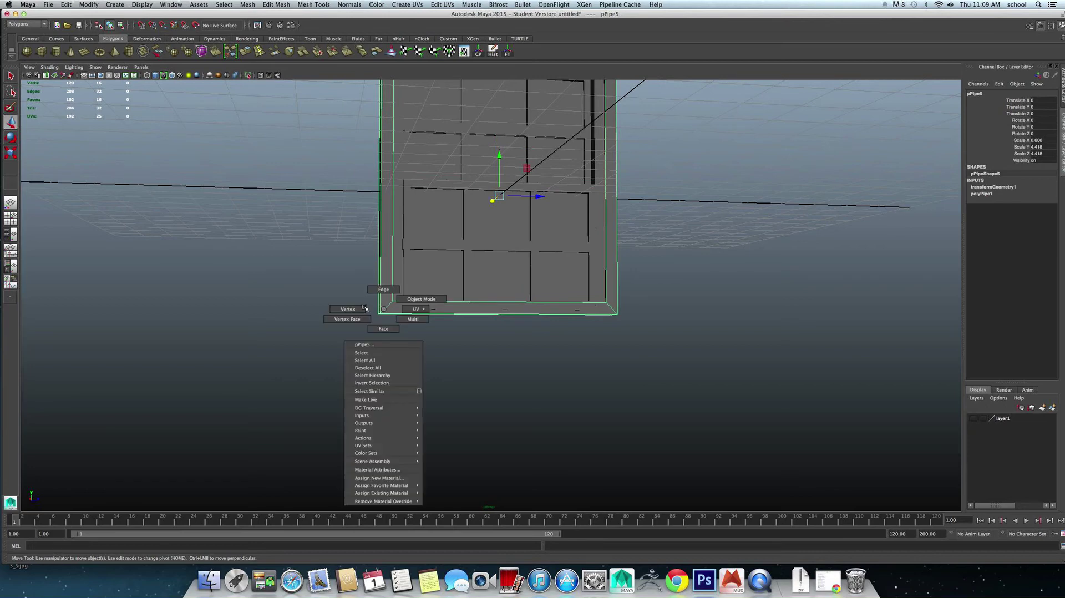
{"action": "right_click_drag", "start_coordinate": [385, 308], "coordinate": [347, 286]}
{"action": "left_click_drag", "start_coordinate": [353, 283], "coordinate": [688, 348]}
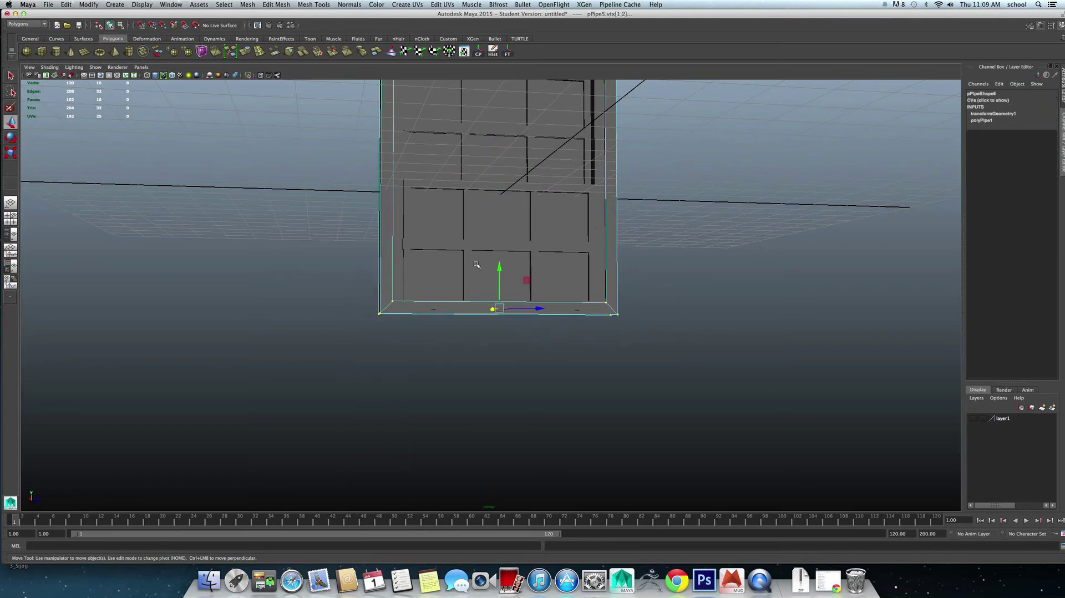
{"action": "left_click_drag", "start_coordinate": [501, 269], "coordinate": [502, 280]}
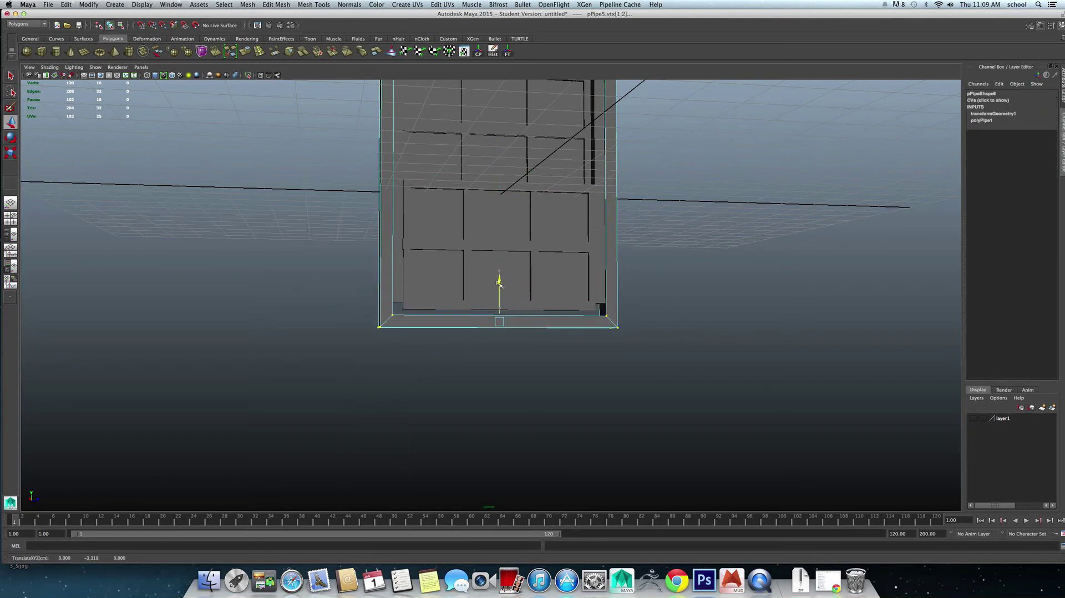
Lower the inner frame pPipe6's bottom vertices to the outer frame's base.
{"action": "left_click", "coordinate": [401, 292]}
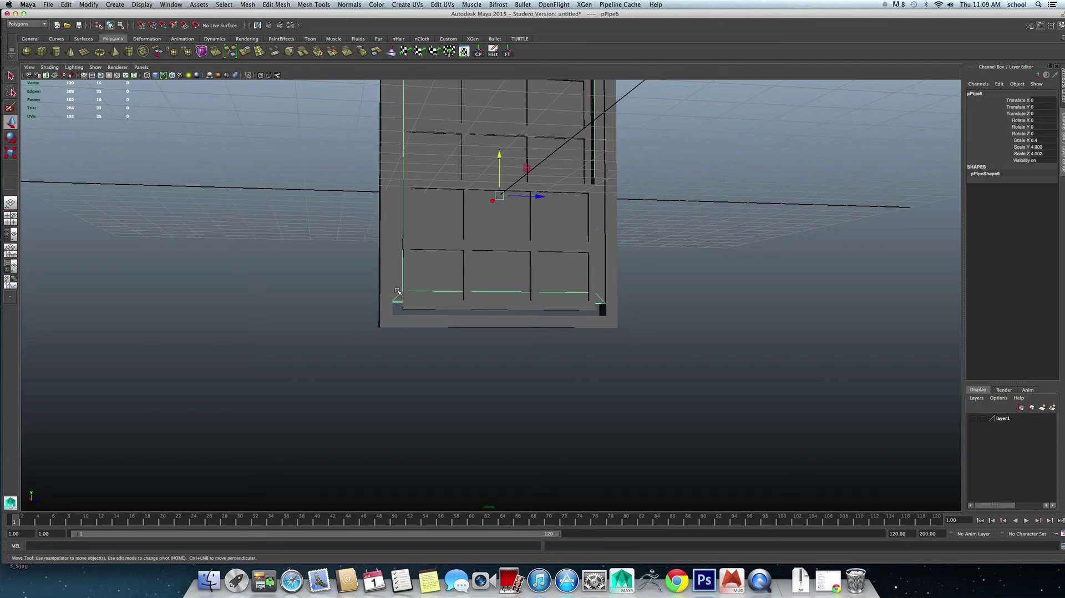
{"action": "right_click_drag", "start_coordinate": [397, 291], "coordinate": [358, 289]}
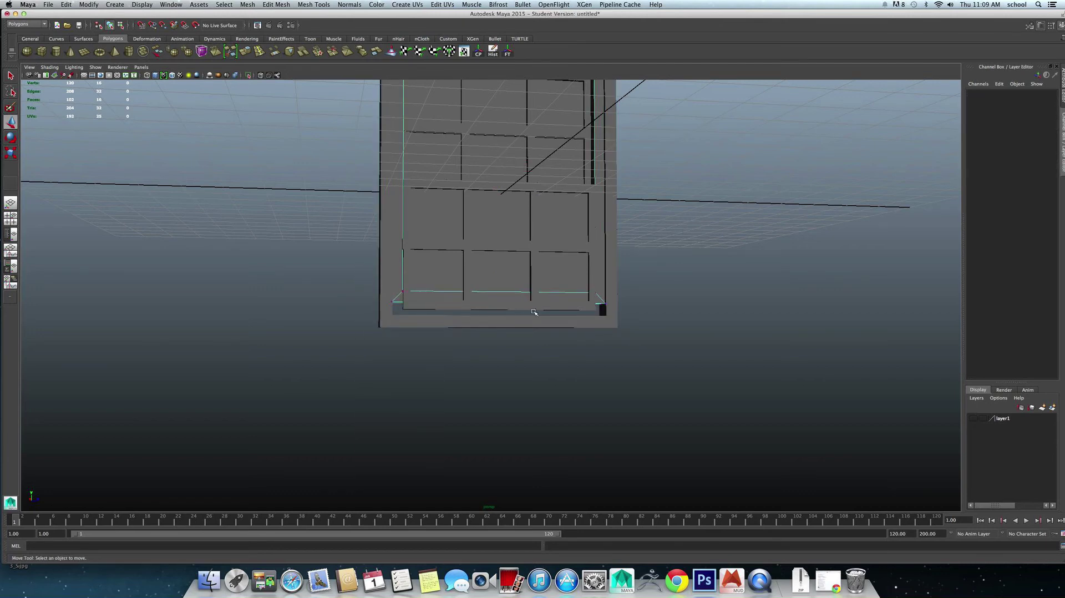
{"action": "left_click_drag", "start_coordinate": [357, 268], "coordinate": [646, 329]}
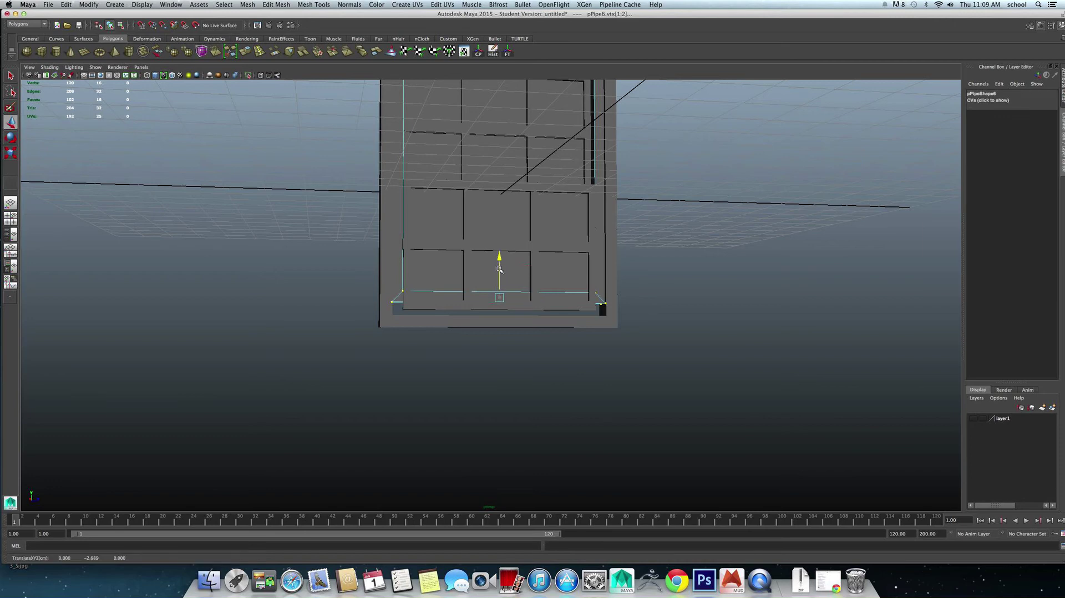
{"action": "left_click_drag", "start_coordinate": [500, 259], "coordinate": [500, 275]}
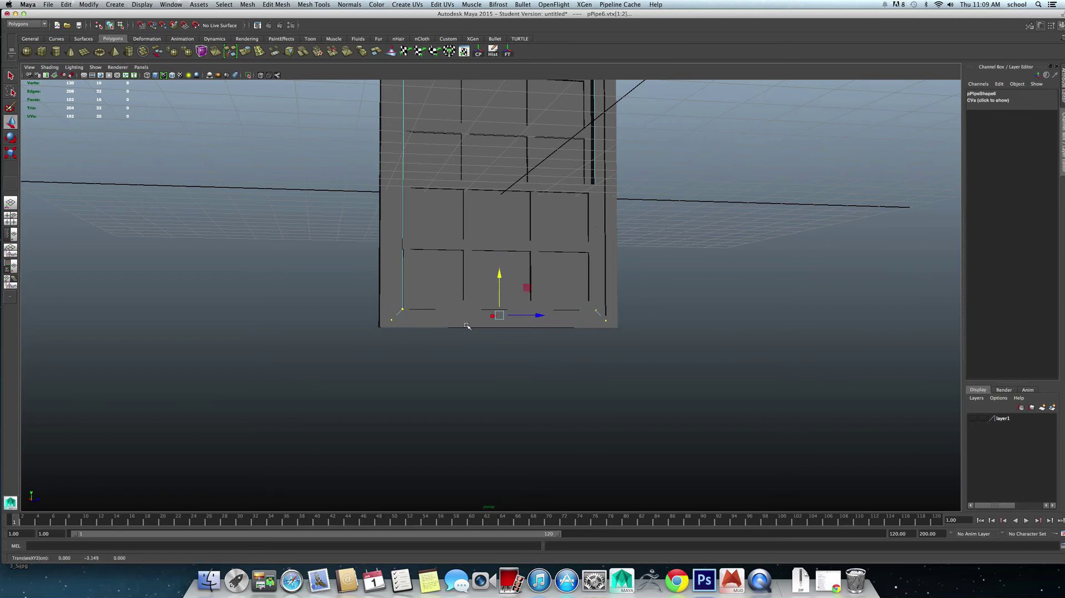
{"action": "left_click", "coordinate": [497, 349]}
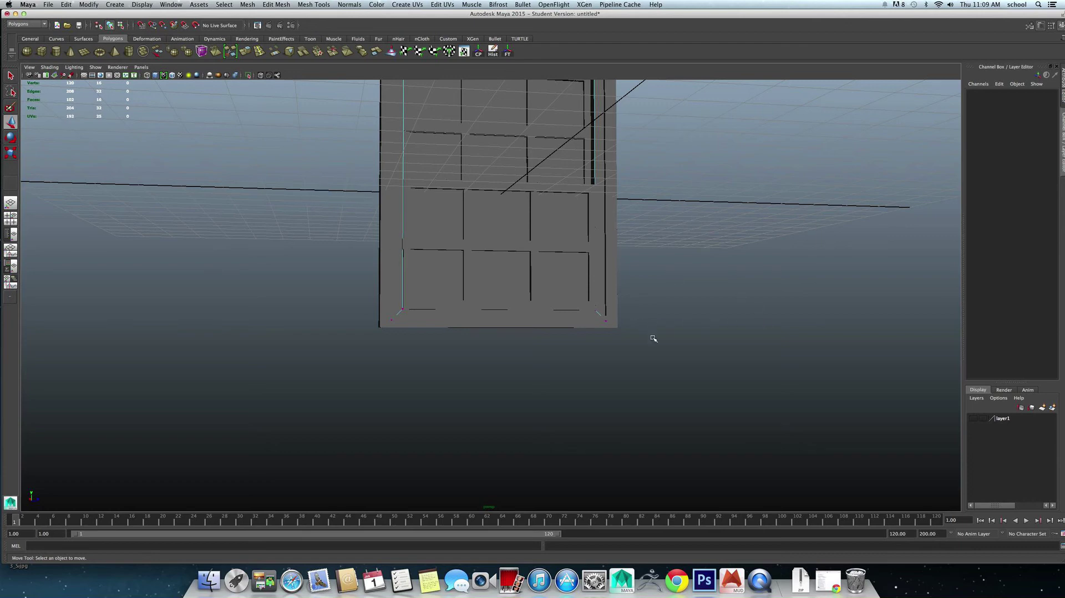
{"action": "mouse_move", "coordinate": [654, 338]}
{"action": "left_mouse_down", "text": "alt"}
{"action": "mouse_move", "coordinate": [647, 418]}
{"action": "mouse_move", "coordinate": [537, 283]}
{"action": "left_mouse_up", "text": "alt"}
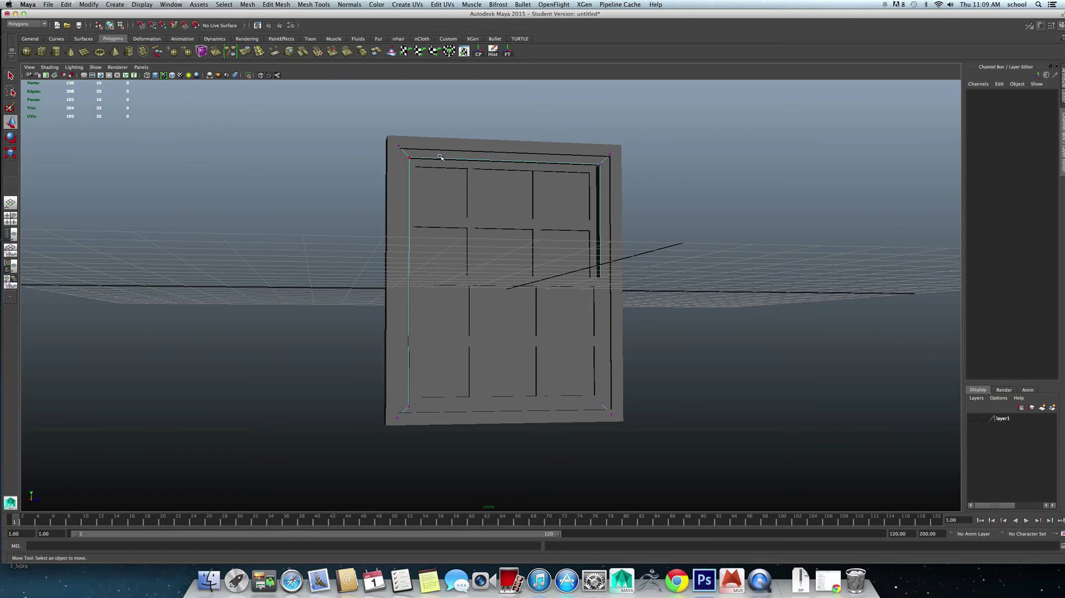
{"action": "mouse_move", "coordinate": [440, 157]}
{"action": "right_mouse_down"}
{"action": "mouse_move", "coordinate": [441, 139]}
{"action": "mouse_move", "coordinate": [411, 147]}
{"action": "right_mouse_up"}
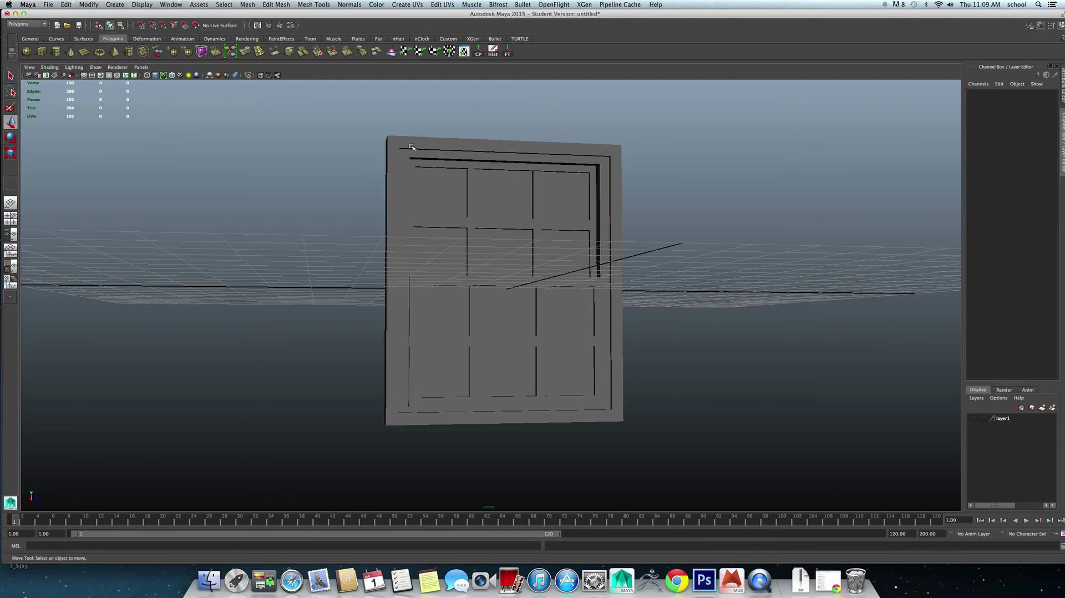
{"action": "left_click_drag", "start_coordinate": [452, 196], "coordinate": [552, 296]}
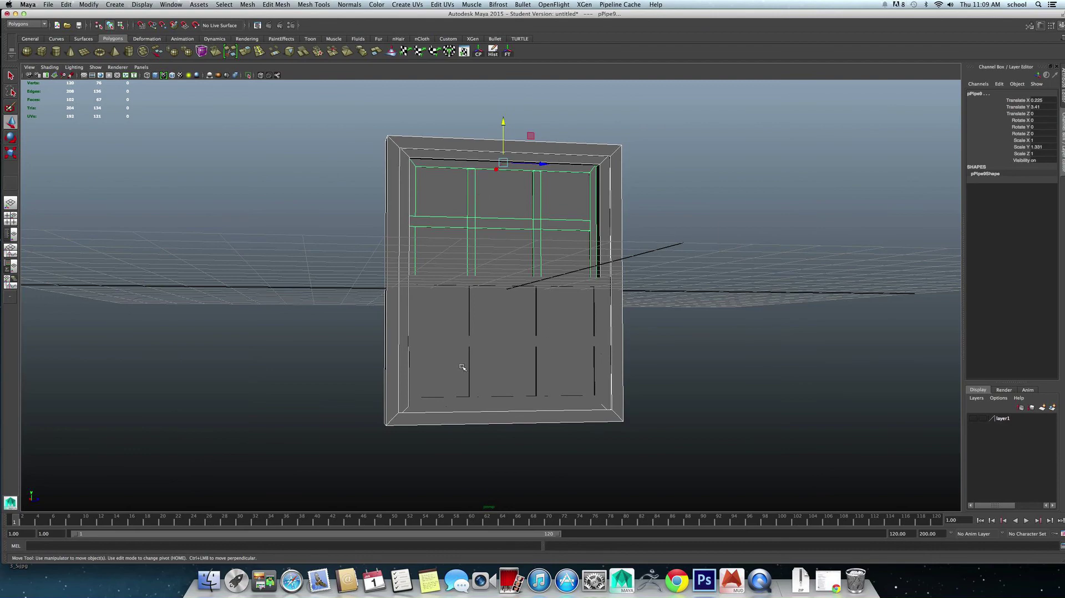
{"action": "left_click", "coordinate": [501, 364]}
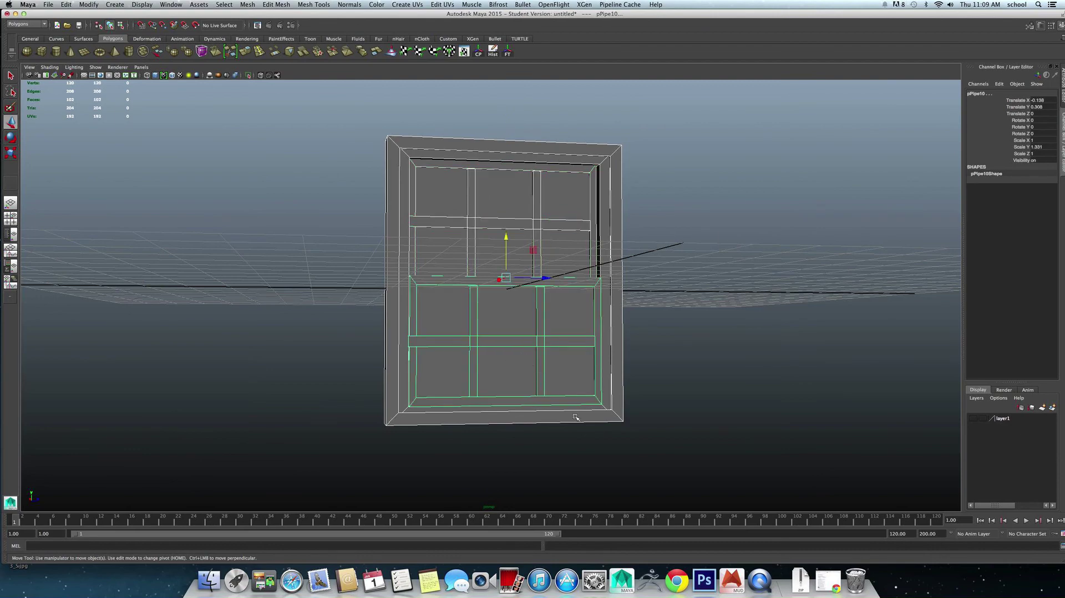
{"action": "mouse_move", "coordinate": [574, 447]}
{"action": "left_mouse_down", "text": "alt"}
{"action": "mouse_move", "coordinate": [514, 464]}
{"action": "mouse_move", "coordinate": [564, 455]}
{"action": "mouse_move", "coordinate": [557, 448]}
{"action": "left_mouse_up", "text": "alt"}
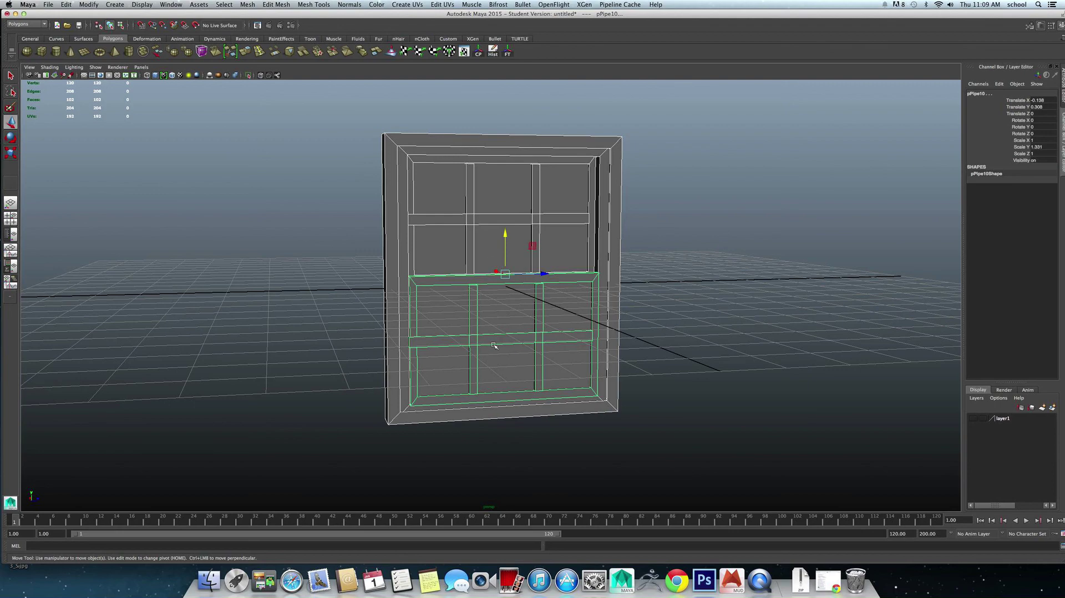
{"action": "left_click_drag", "start_coordinate": [472, 320], "coordinate": [508, 324], "text": "alt"}
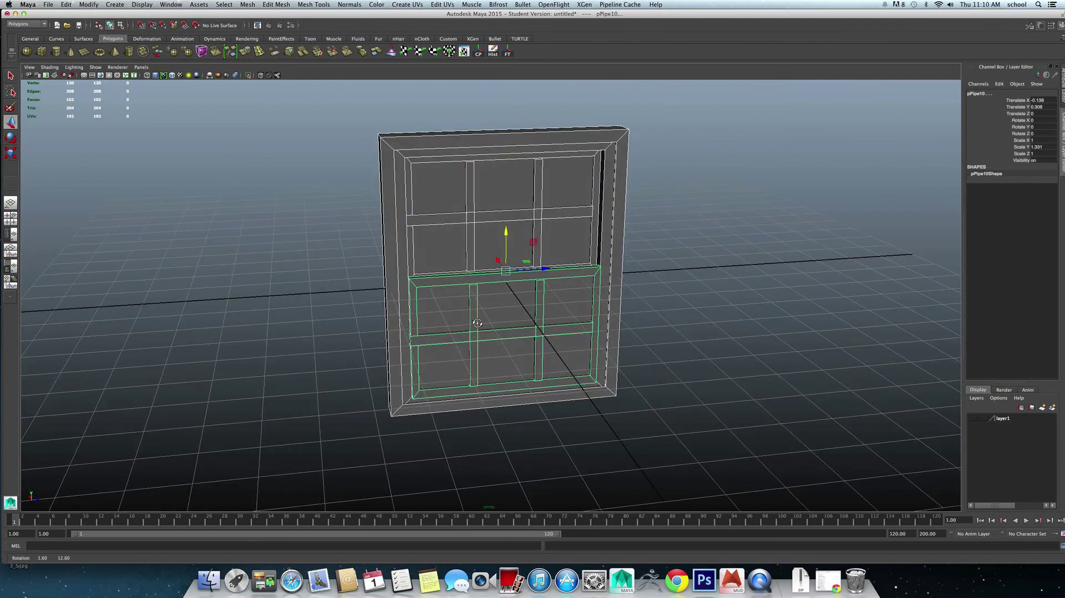
{"action": "mouse_move", "coordinate": [498, 332]}
{"action": "left_mouse_down", "text": "alt"}
{"action": "mouse_move", "coordinate": [507, 320]}
{"action": "mouse_move", "coordinate": [490, 324]}
{"action": "left_mouse_up", "text": "alt"}
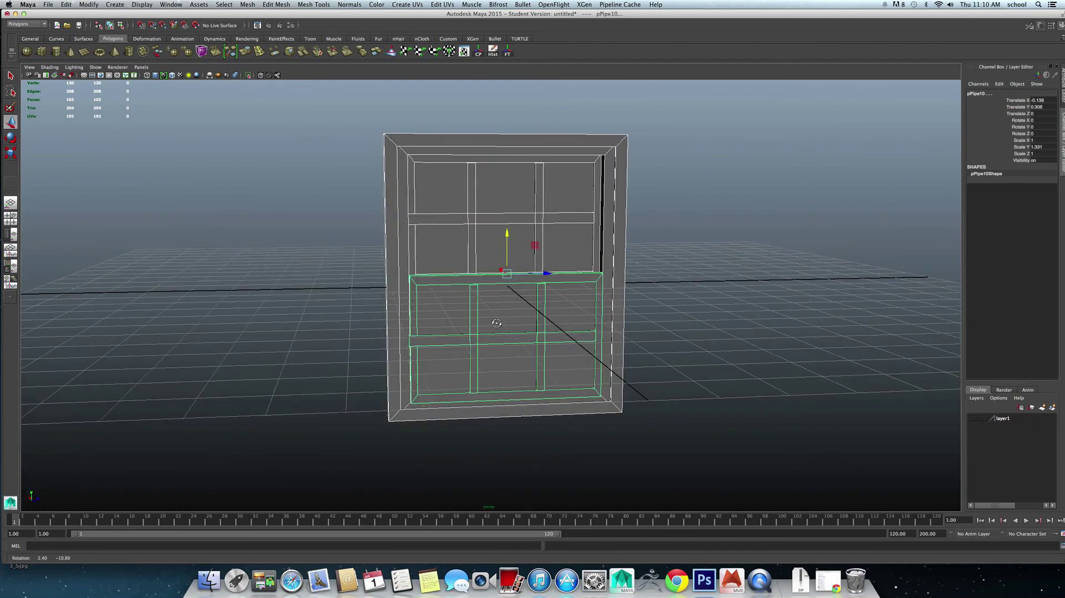